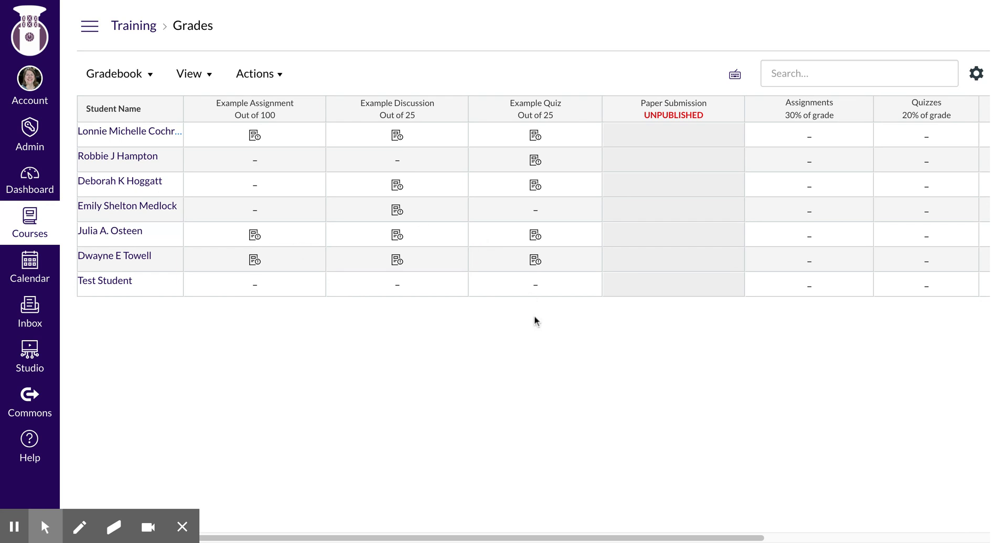
- Look at the gradebook's Individual View and return to the default gradebook
{"action": "scroll", "coordinate": [668, 243], "scroll_direction": "right", "scroll_amount": 6}
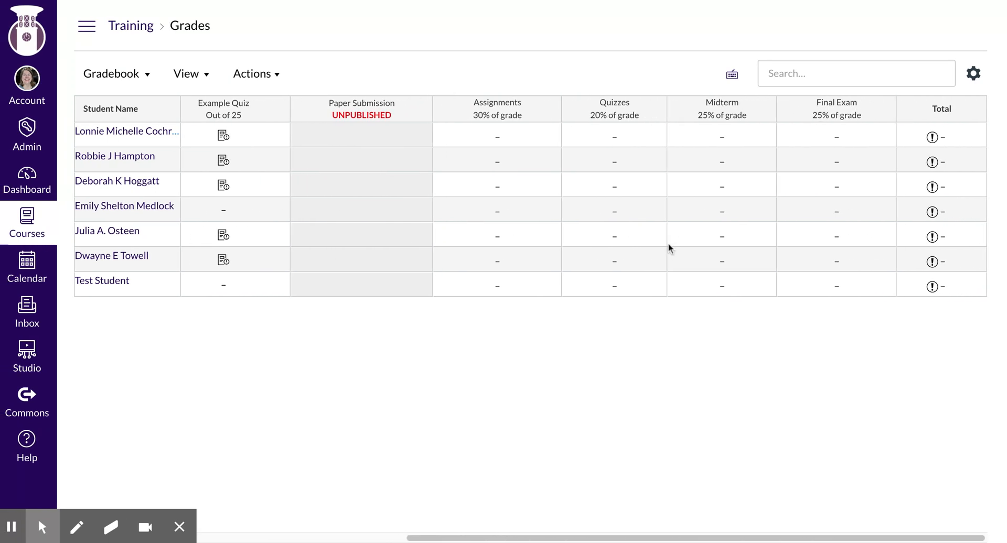
{"action": "scroll", "coordinate": [668, 243], "scroll_direction": "left", "scroll_amount": 6}
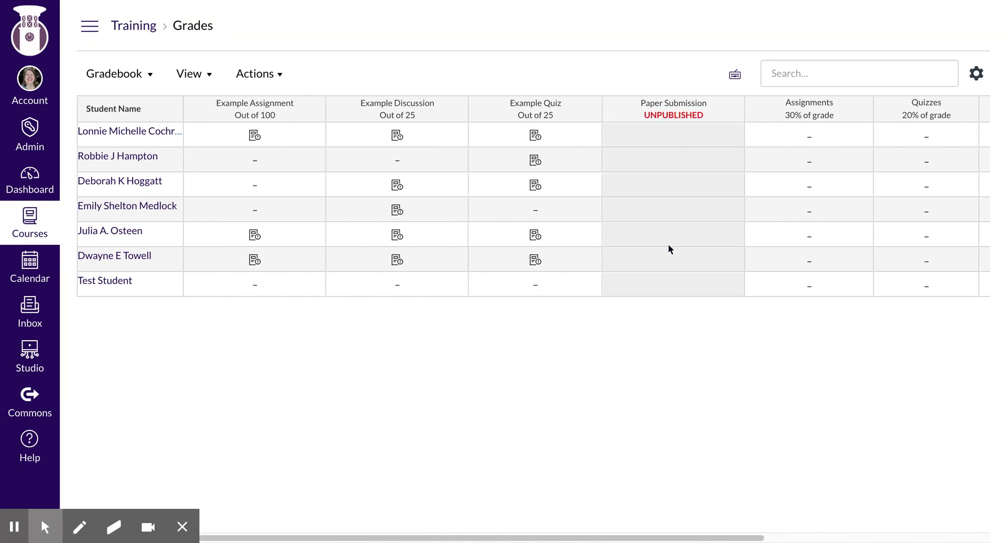
{"action": "left_click", "coordinate": [151, 78]}
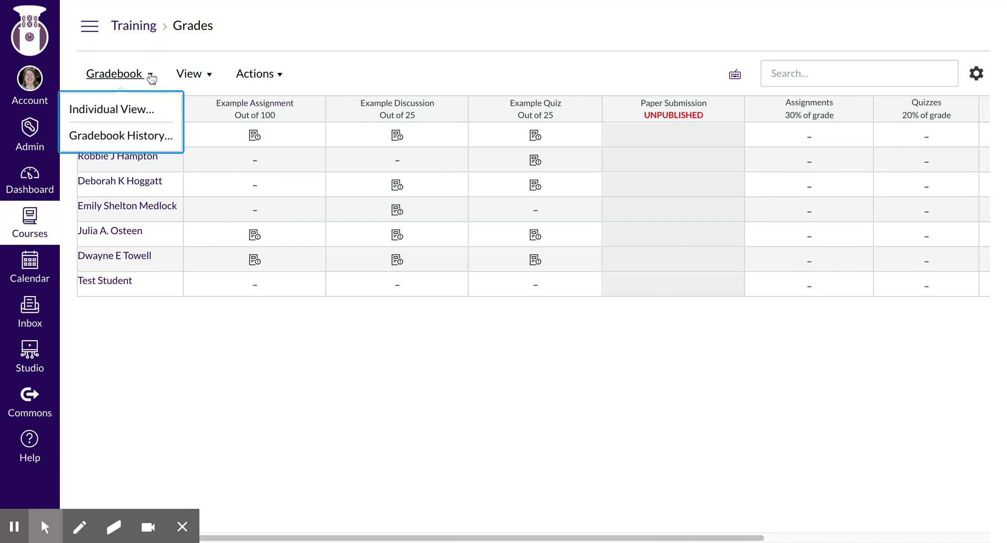
{"action": "left_click", "coordinate": [143, 112]}
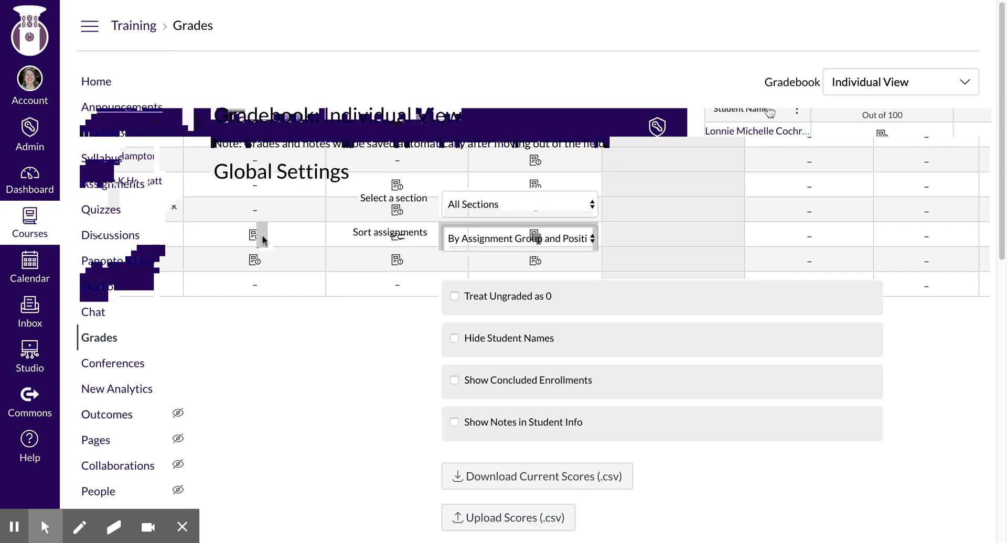
{"action": "left_click", "coordinate": [905, 82]}
{"action": "left_click", "coordinate": [862, 140]}
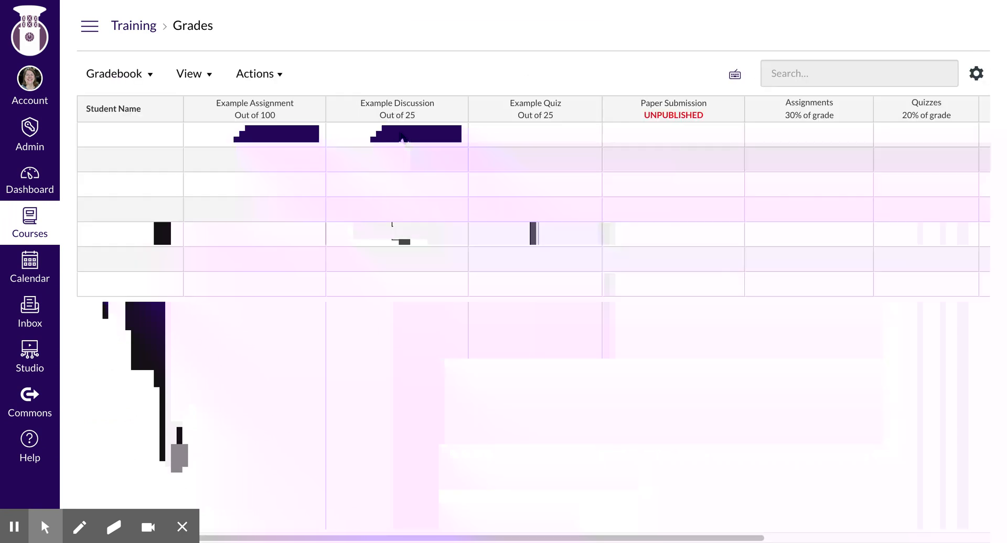
{"action": "left_click", "coordinate": [149, 76]}
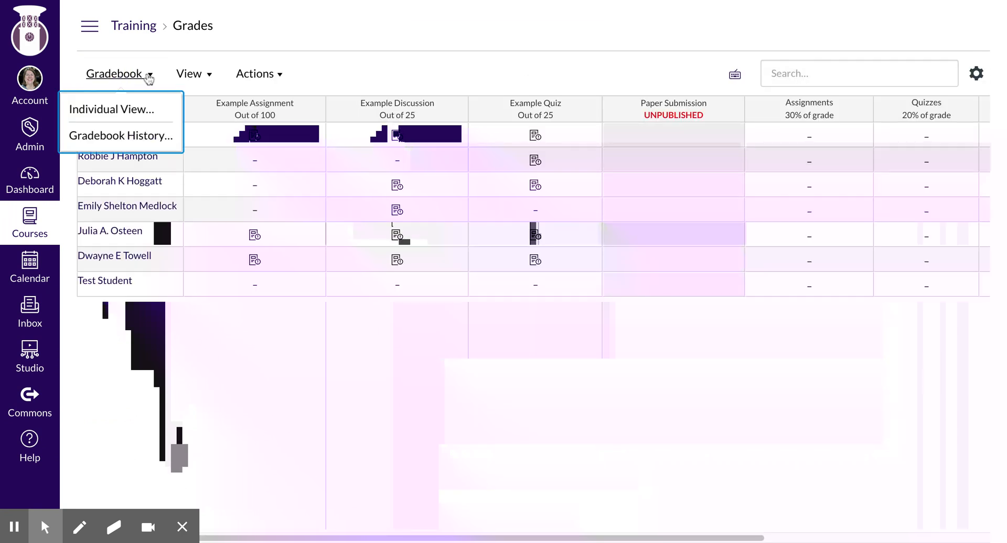
{"action": "left_click", "coordinate": [149, 77]}
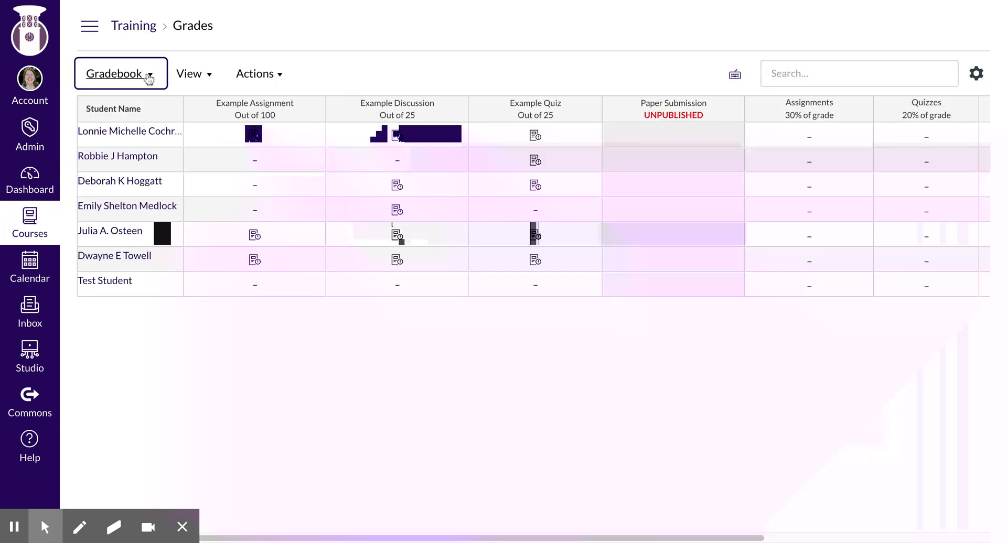
- Show the Notes column and save the note "Extended time" for the student in the fourth row
{"action": "left_click", "coordinate": [208, 74]}
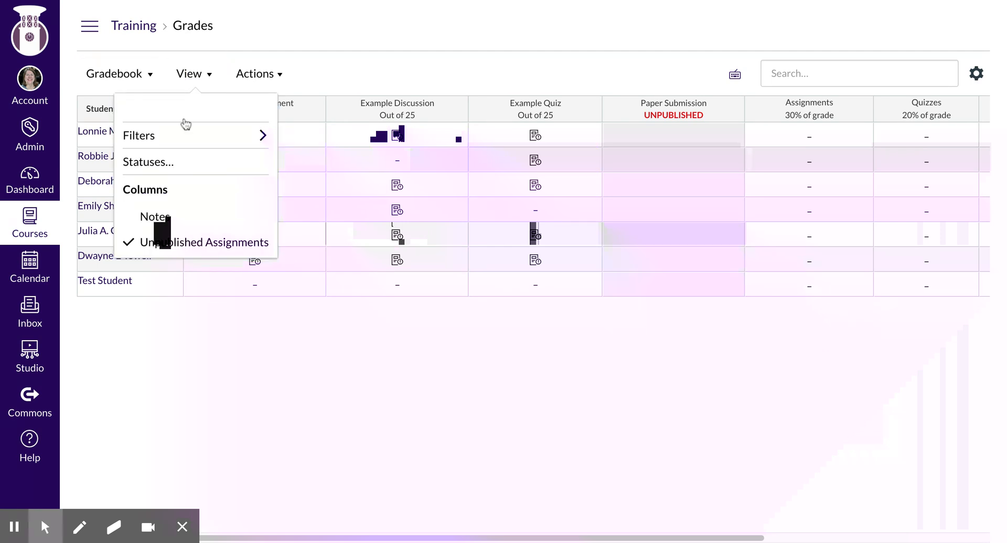
{"action": "left_click", "coordinate": [151, 218]}
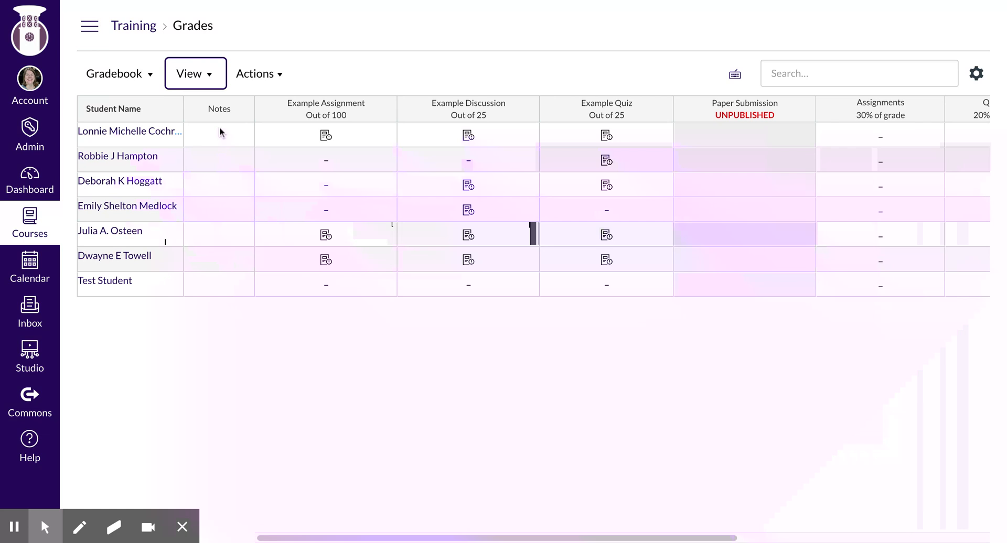
{"action": "left_click", "coordinate": [197, 209]}
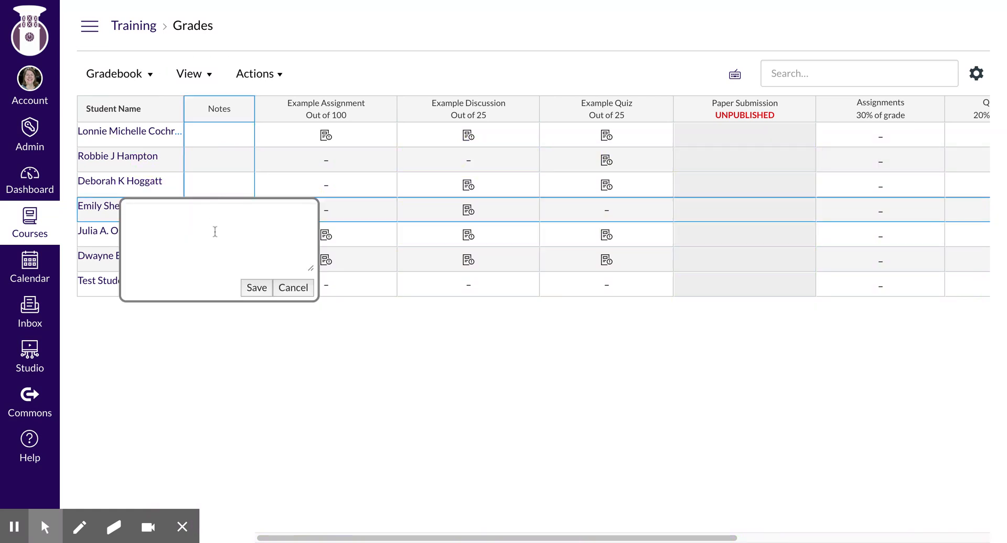
{"action": "type", "text": "Extended time"}
{"action": "left_click", "coordinate": [256, 287]}
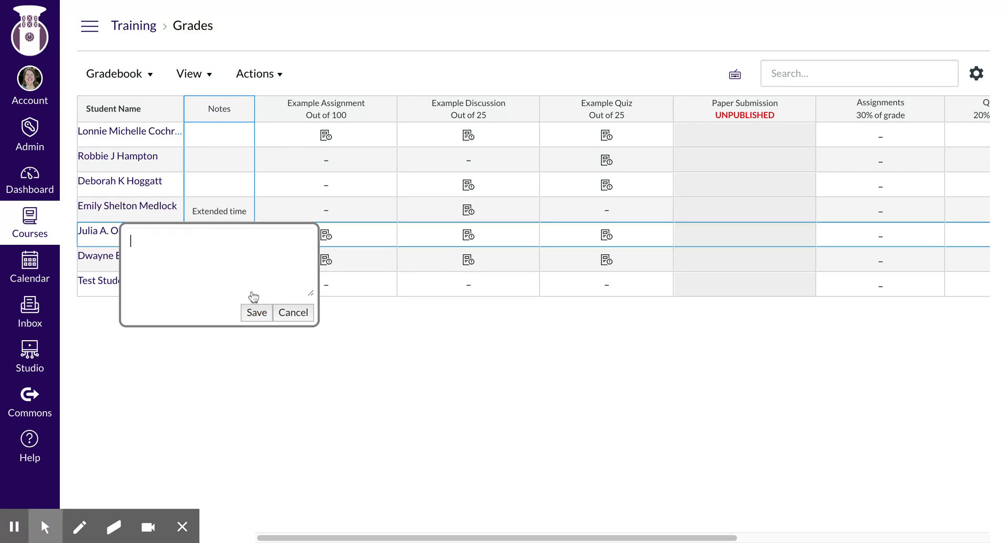
- Save the note "Quiddtich Team" for the student in the second row
{"action": "left_click", "coordinate": [217, 163]}
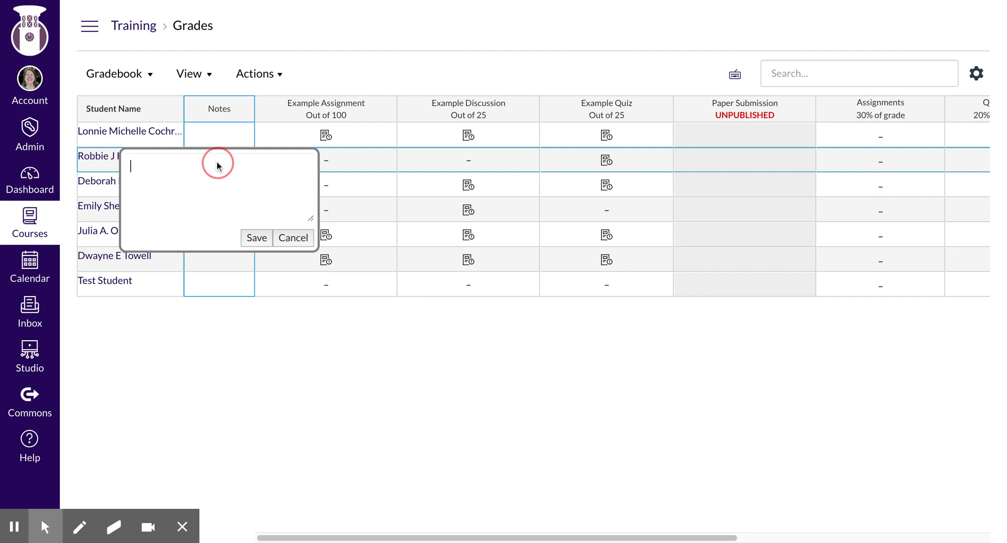
{"action": "type", "text": "Quidditich Team"}
{"action": "left_click", "coordinate": [156, 166]}
{"action": "key", "text": "BackSpace"}
{"action": "left_click", "coordinate": [206, 166]}
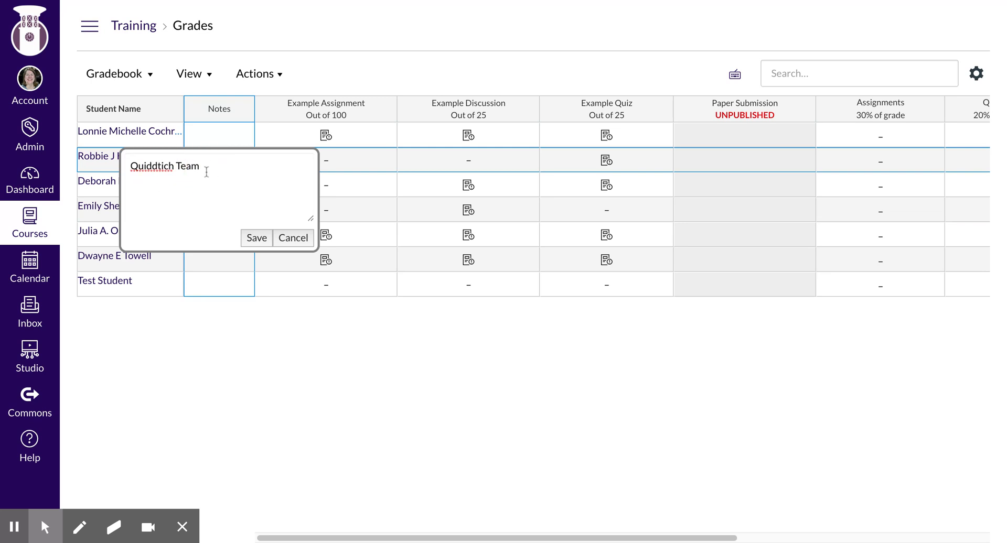
{"action": "left_click", "coordinate": [257, 237]}
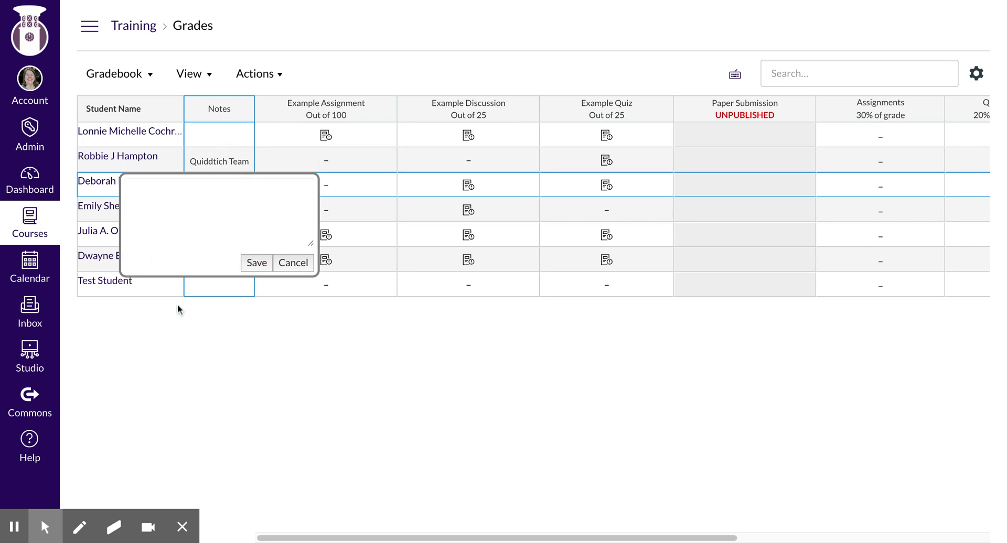
- Save the note "Nickname: Sunshine" for the student in the first row and close the note editor
{"action": "left_click", "coordinate": [226, 130]}
{"action": "type", "text": "Nickname"}
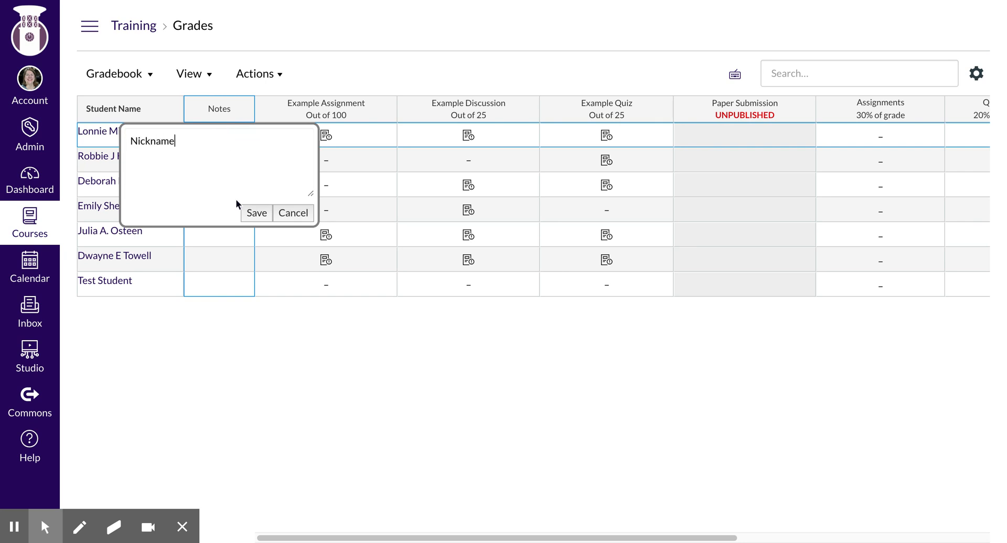
{"action": "key", "text": "BackSpace"}
{"action": "key", "text": "BackSpace"}
{"action": "key", "text": "BackSpace"}
{"action": "key", "text": "BackSpace"}
{"action": "key", "text": "BackSpace"}
{"action": "key", "text": "BackSpace"}
{"action": "key", "text": "BackSpace"}
{"action": "key", "text": "BackSpace"}
{"action": "key", "text": "BackSpace"}
{"action": "type", "text": "Nickname"}
{"action": "type", "text": ": Sunshine"}
{"action": "left_click", "coordinate": [257, 213]}
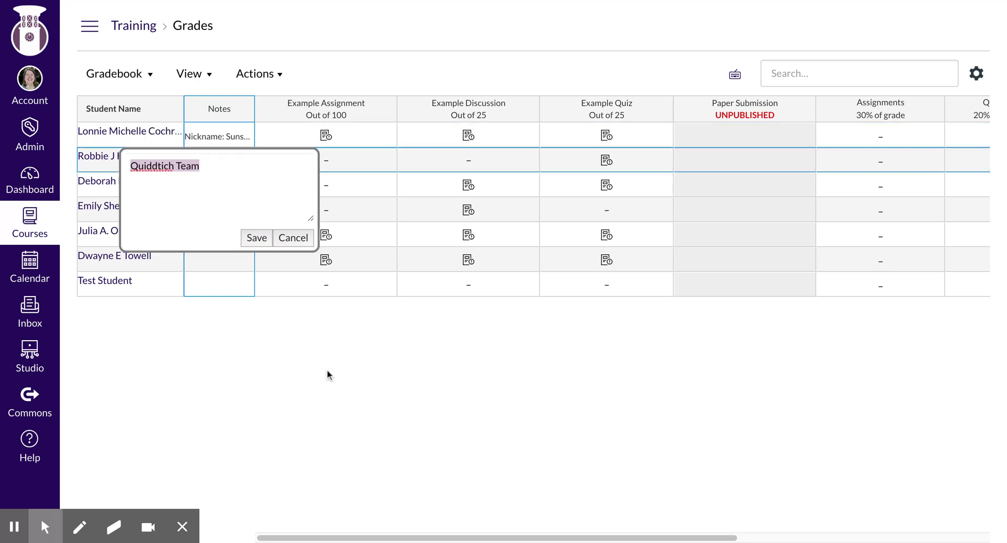
{"action": "left_click", "coordinate": [253, 235]}
{"action": "left_click", "coordinate": [362, 357]}
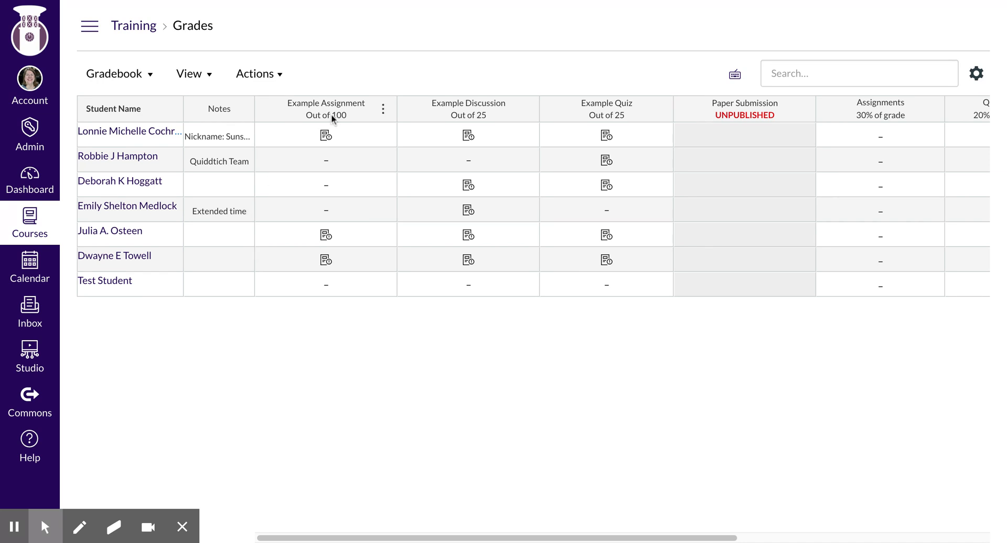
- Arrange the gradebook's assignment columns by Module - First to Last
{"action": "left_click", "coordinate": [208, 73]}
{"action": "mouse_move", "coordinate": [214, 107]}
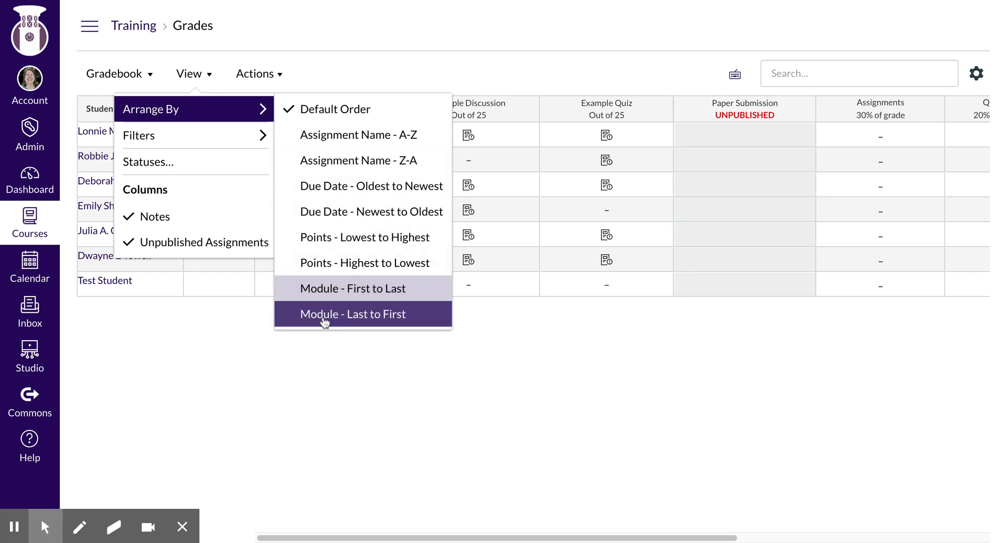
{"action": "left_click", "coordinate": [315, 290]}
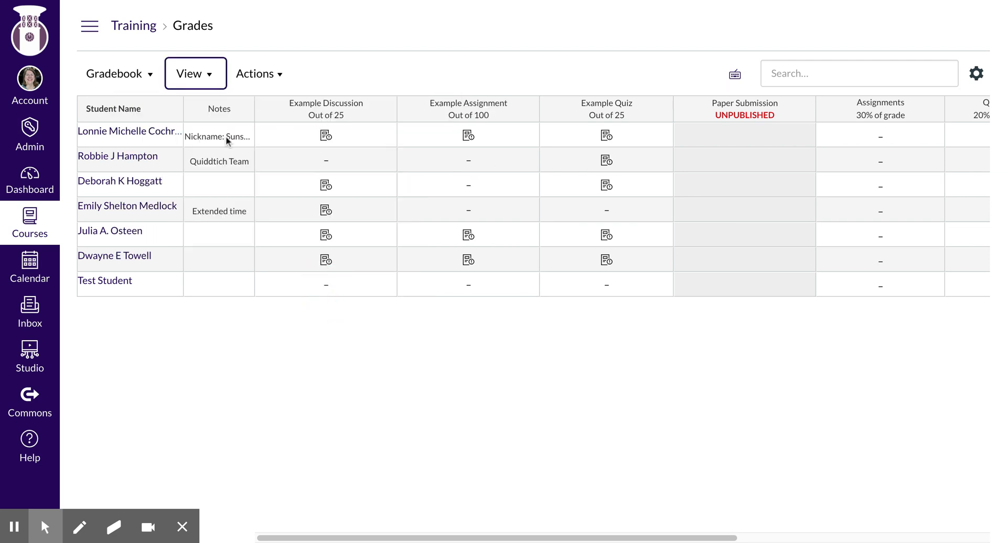
- Hide the unpublished assignments from the gradebook columns
{"action": "left_click", "coordinate": [209, 74]}
{"action": "left_click", "coordinate": [162, 218]}
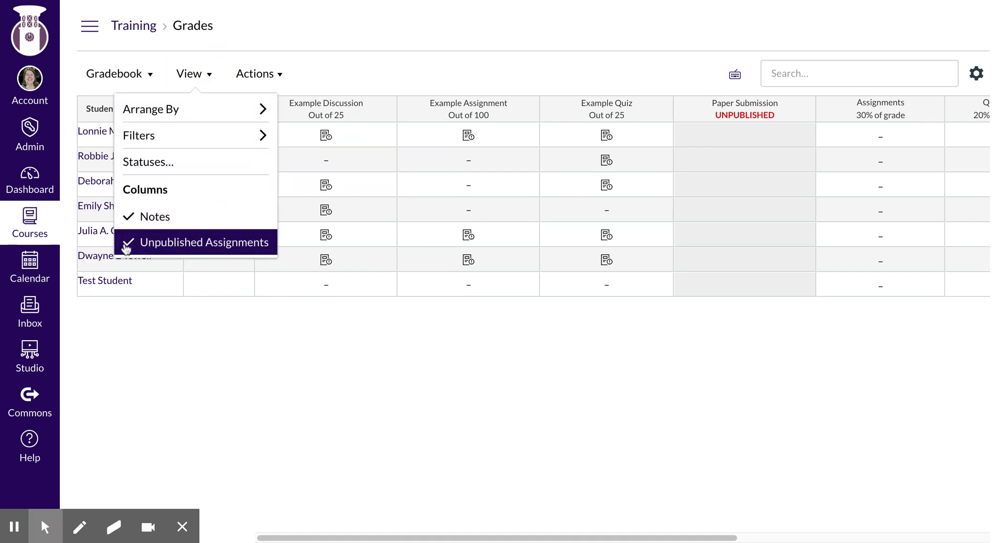
{"action": "left_click", "coordinate": [126, 245]}
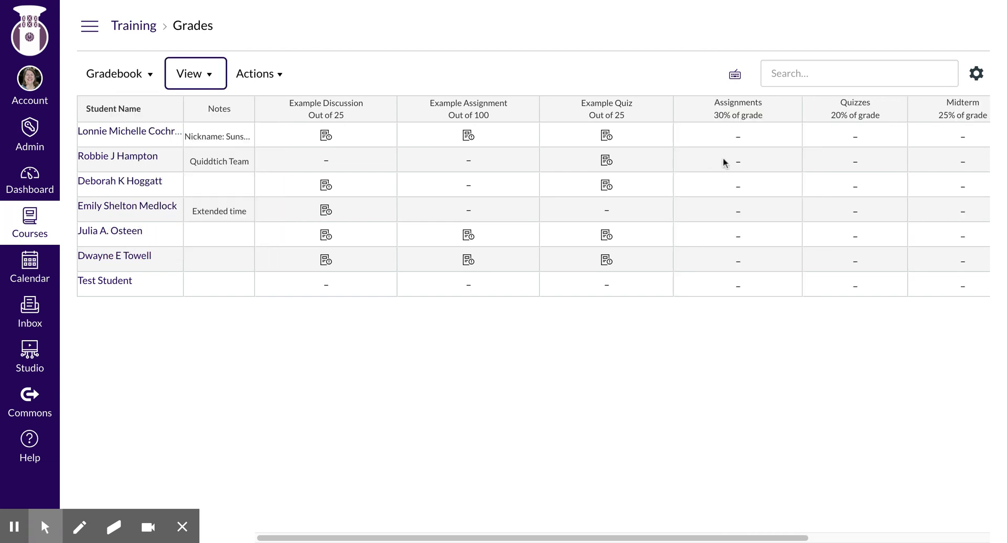
{"action": "scroll", "coordinate": [973, 178], "scroll_direction": "right", "scroll_amount": 5}
{"action": "scroll", "coordinate": [602, 292], "scroll_direction": "left", "scroll_amount": 5}
- Review the gradebook's filter options and the colour-coded submission statuses, leaving them as they are
{"action": "left_click", "coordinate": [209, 76]}
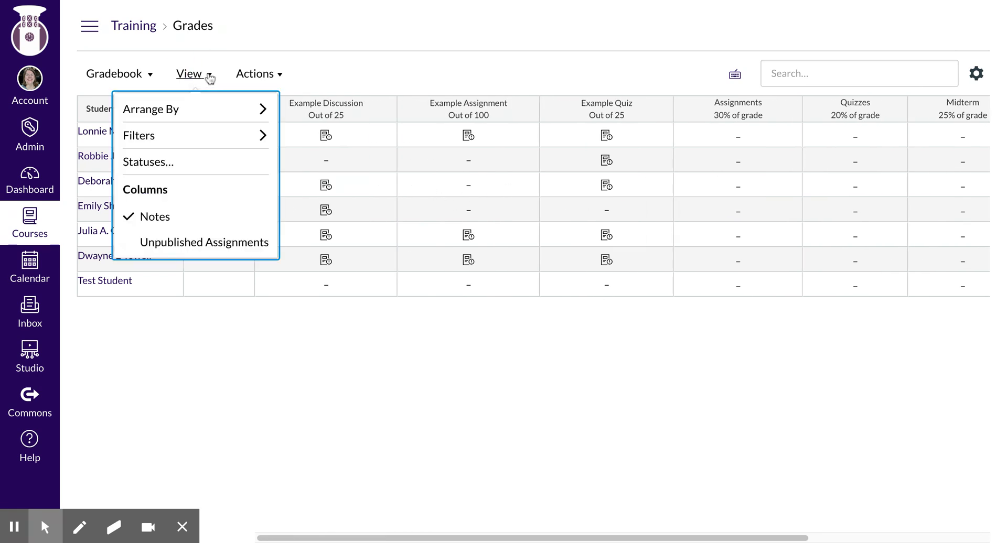
{"action": "mouse_move", "coordinate": [211, 132]}
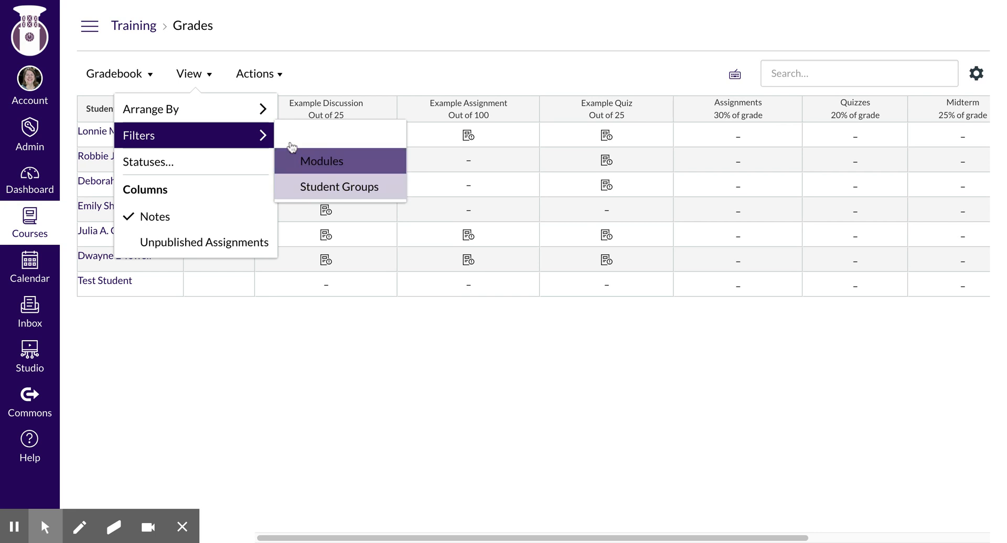
{"action": "left_click", "coordinate": [162, 162]}
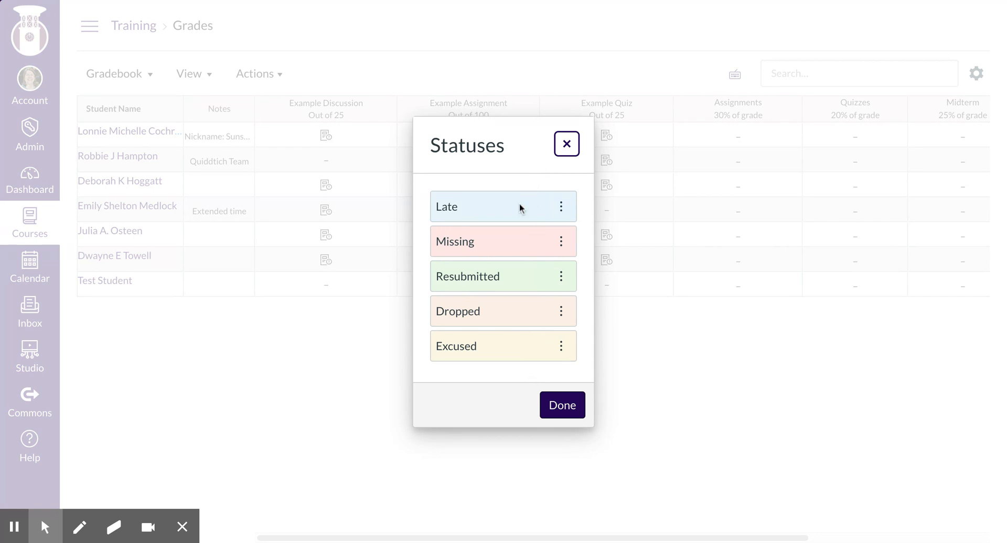
{"action": "left_click", "coordinate": [569, 409]}
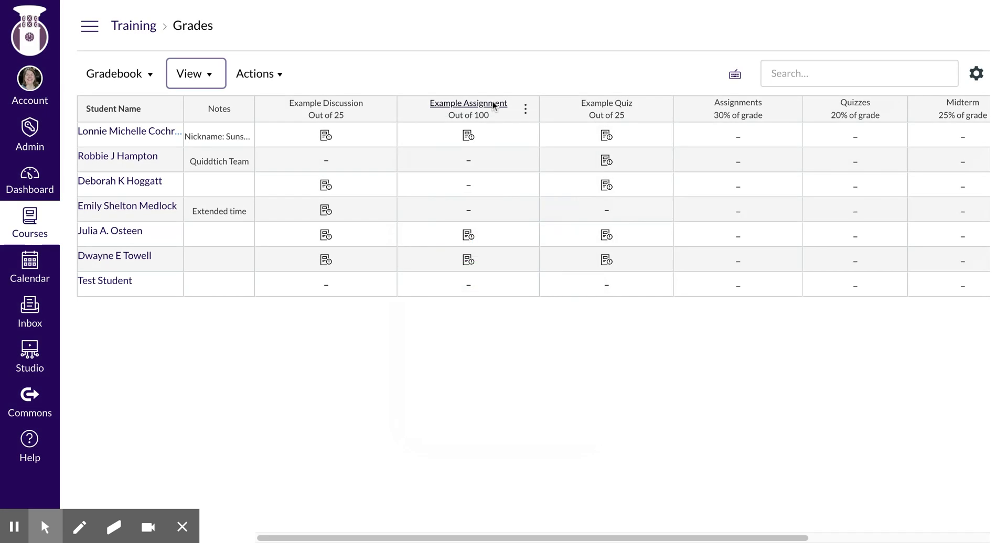
- Check the gradebook's import and export options without running either
{"action": "left_click", "coordinate": [279, 75]}
{"action": "left_click", "coordinate": [276, 75]}
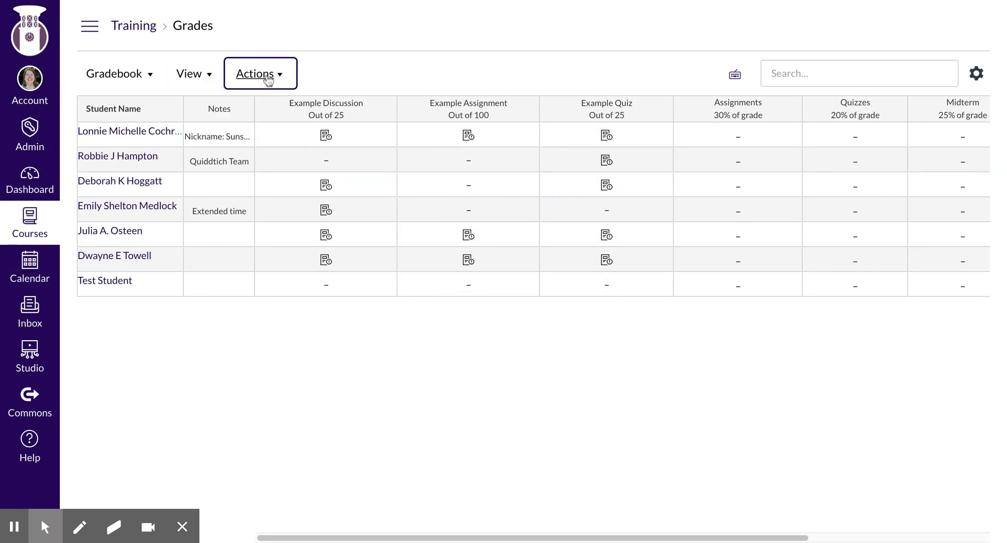
{"action": "left_click", "coordinate": [268, 78]}
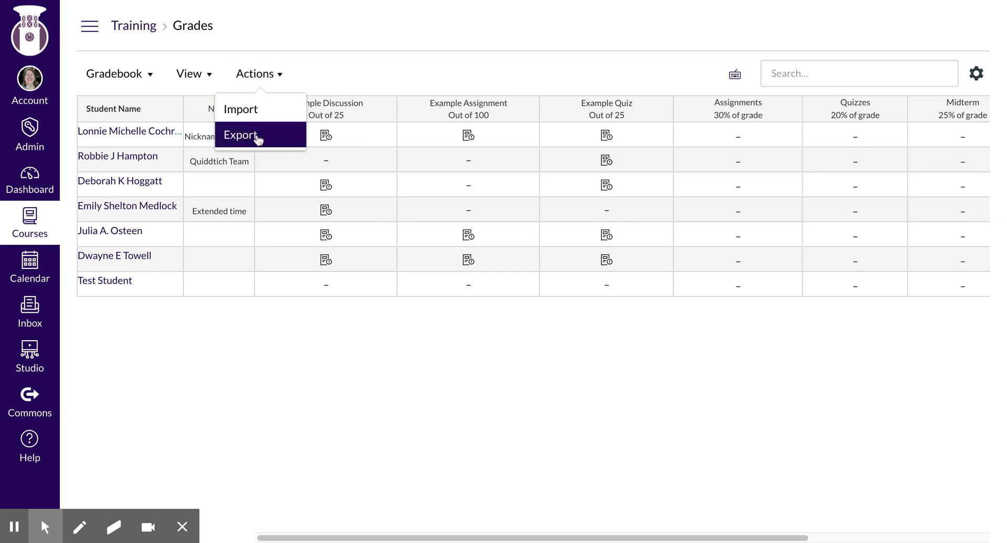
{"action": "left_click", "coordinate": [383, 78]}
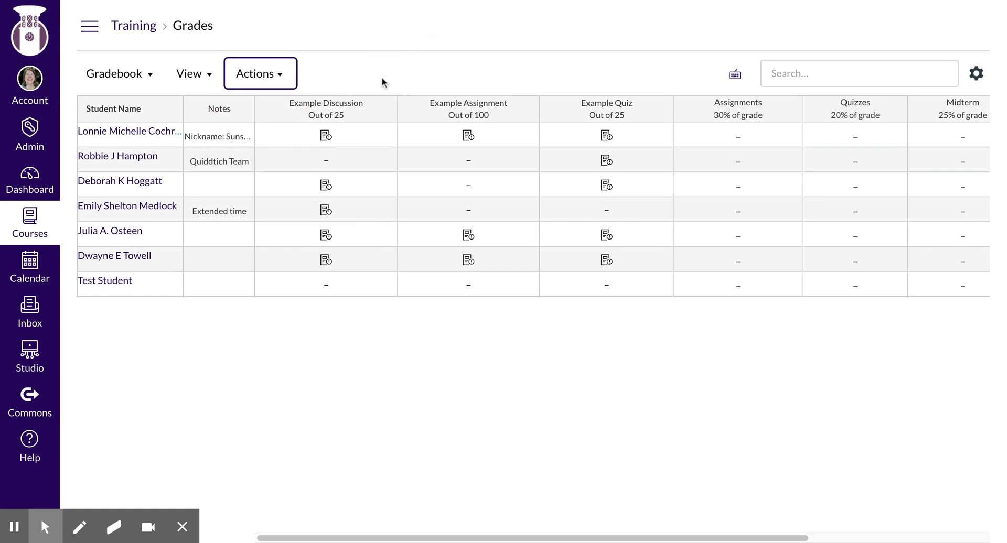
- Review the Late Policies and Grade Posting Policy in the gradebook settings and close them without updating
{"action": "scroll", "coordinate": [781, 229], "scroll_direction": "right", "scroll_amount": 6}
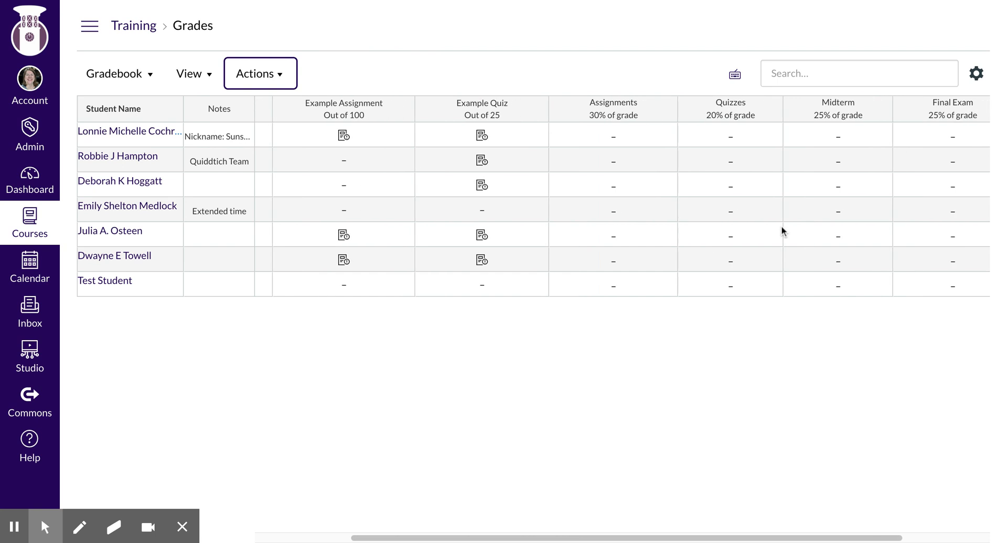
{"action": "scroll", "coordinate": [782, 227], "scroll_direction": "right", "scroll_amount": 3}
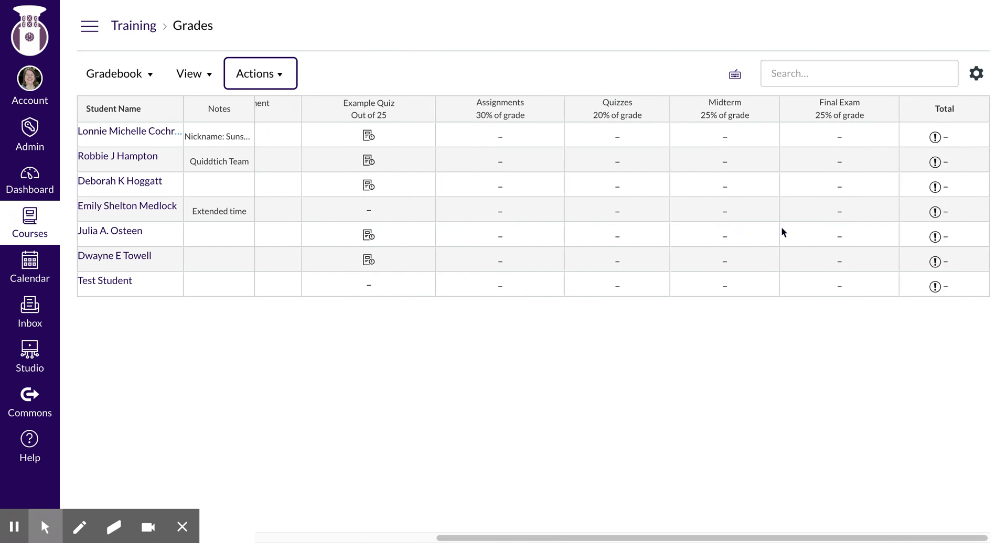
{"action": "left_click", "coordinate": [976, 75]}
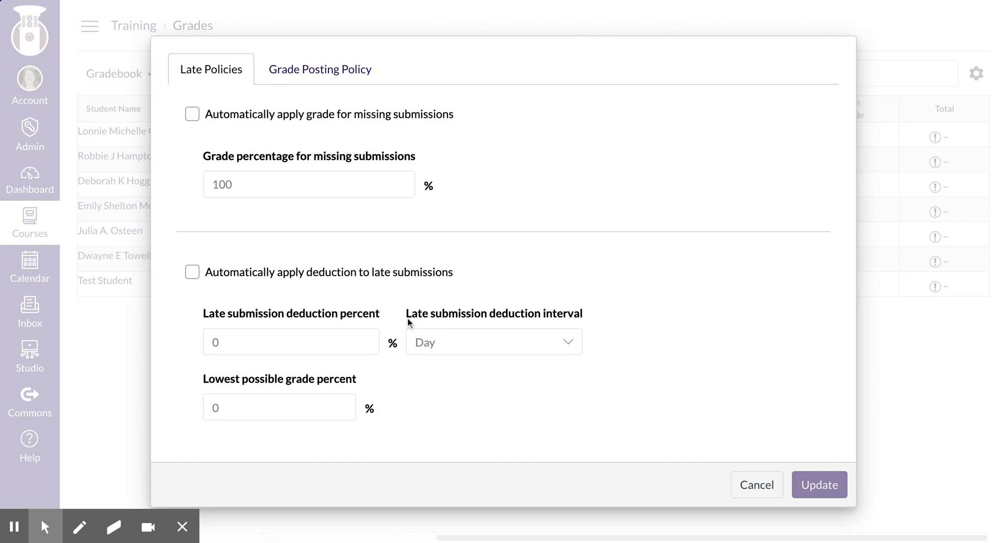
{"action": "left_click", "coordinate": [322, 67]}
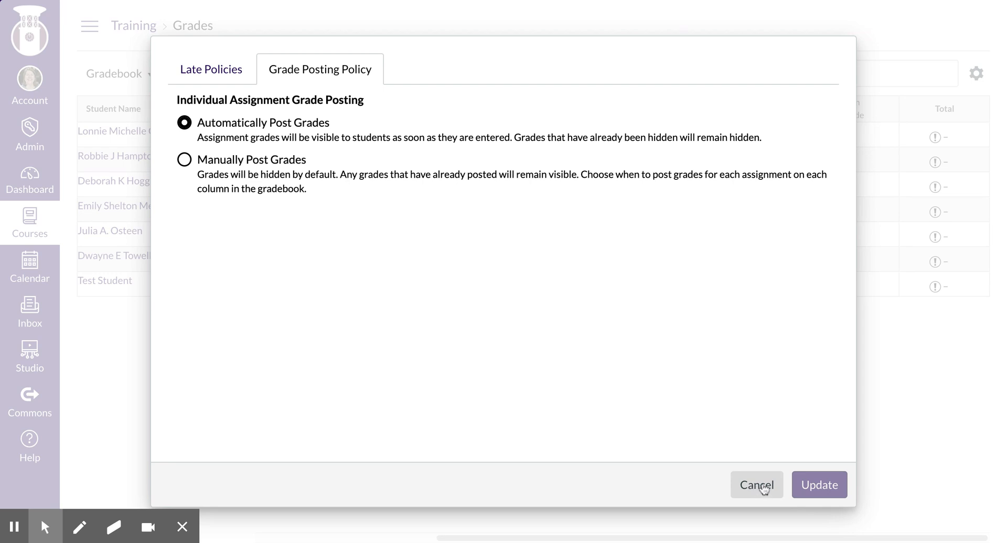
{"action": "left_click", "coordinate": [755, 486]}
{"action": "scroll", "coordinate": [386, 256], "scroll_direction": "left", "scroll_amount": 5}
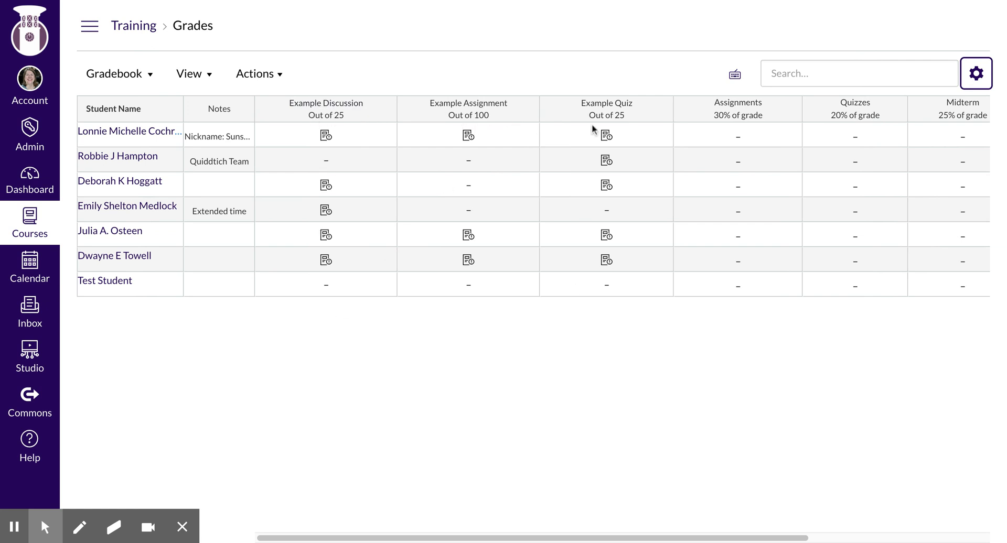
{"action": "scroll", "coordinate": [784, 173], "scroll_direction": "right", "scroll_amount": 3}
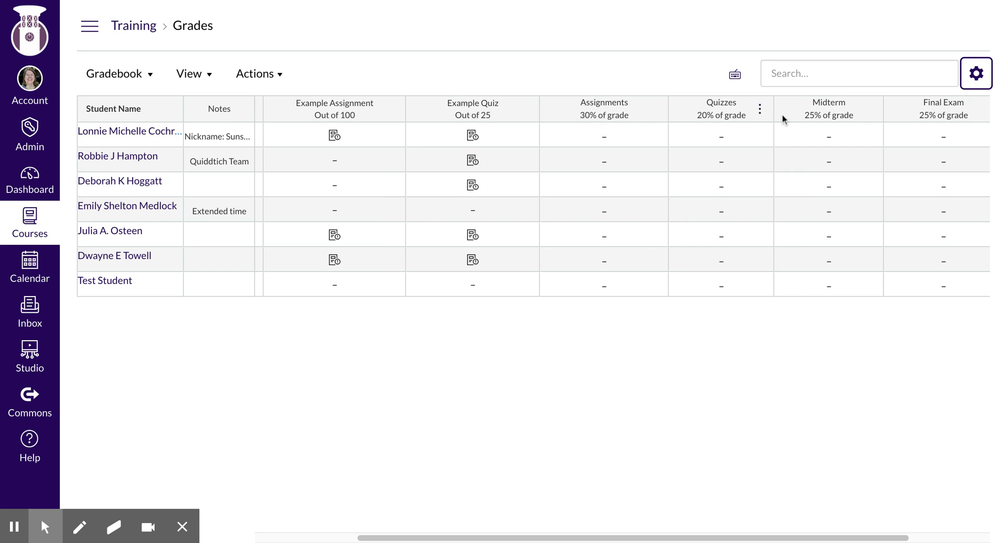
{"action": "scroll", "coordinate": [921, 184], "scroll_direction": "right", "scroll_amount": 3}
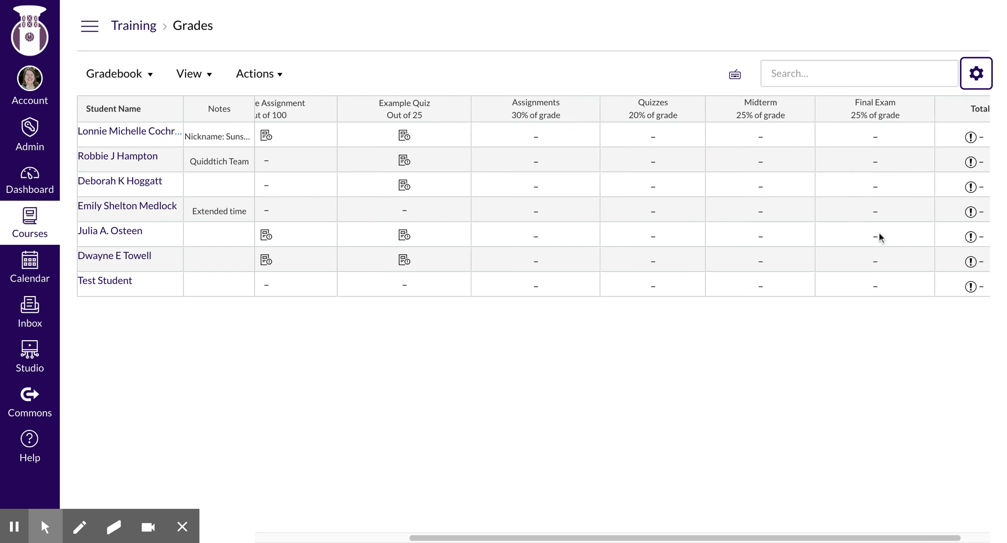
- Leave the gradebook and open the Course Details in the course settings
{"action": "scroll", "coordinate": [665, 188], "scroll_direction": "right", "scroll_amount": 2}
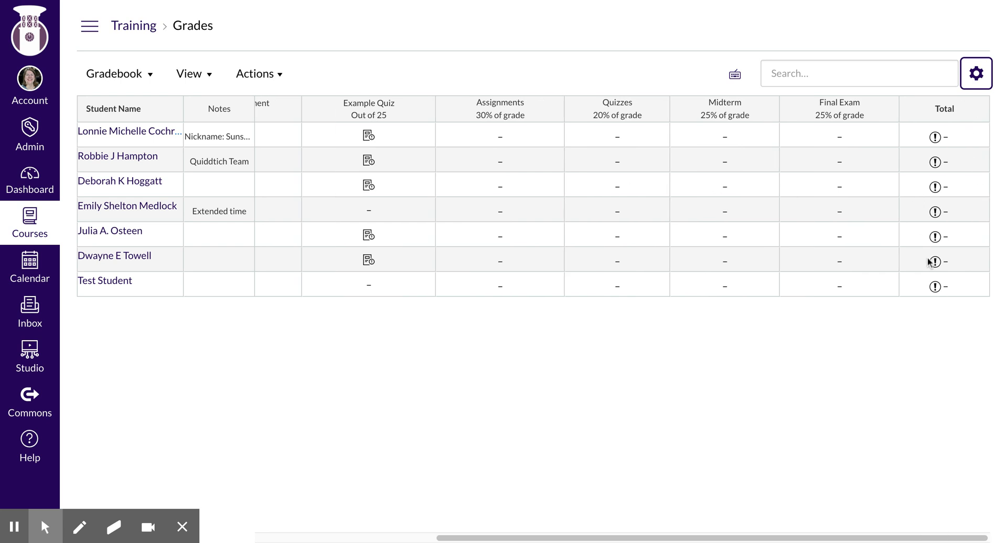
{"action": "scroll", "coordinate": [456, 168], "scroll_direction": "left", "scroll_amount": 10}
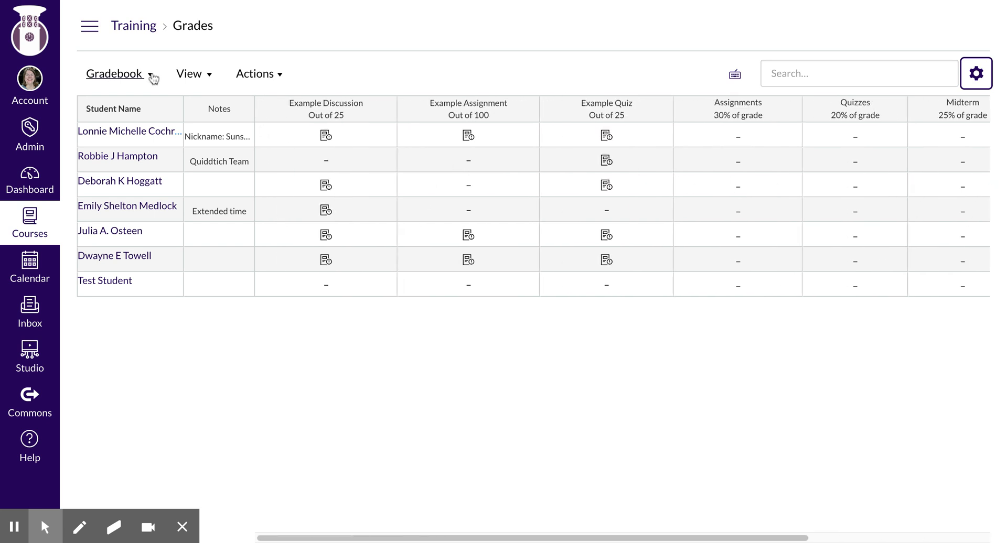
{"action": "left_click", "coordinate": [90, 25]}
{"action": "scroll", "coordinate": [100, 371], "scroll_direction": "down", "scroll_amount": 2}
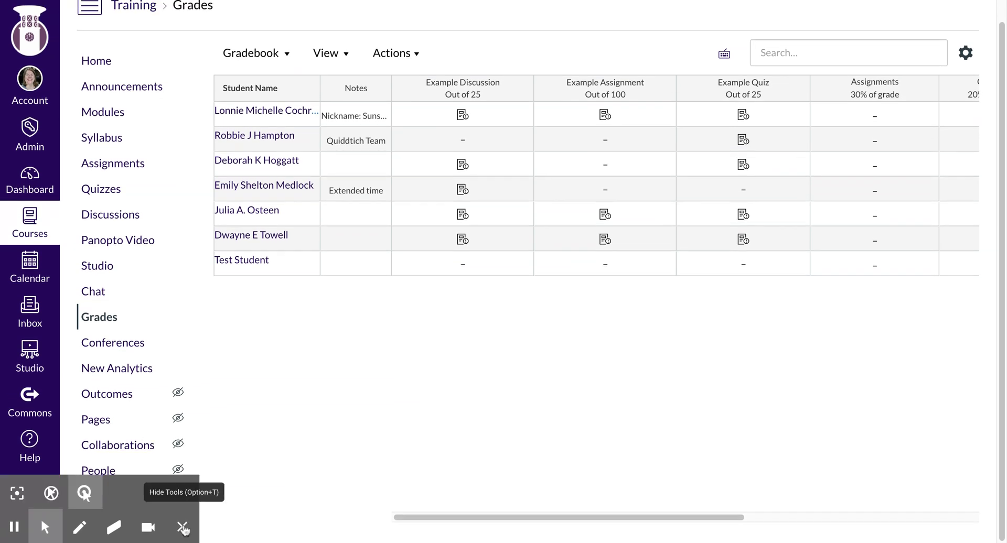
{"action": "left_click", "coordinate": [183, 525]}
{"action": "left_click", "coordinate": [105, 522]}
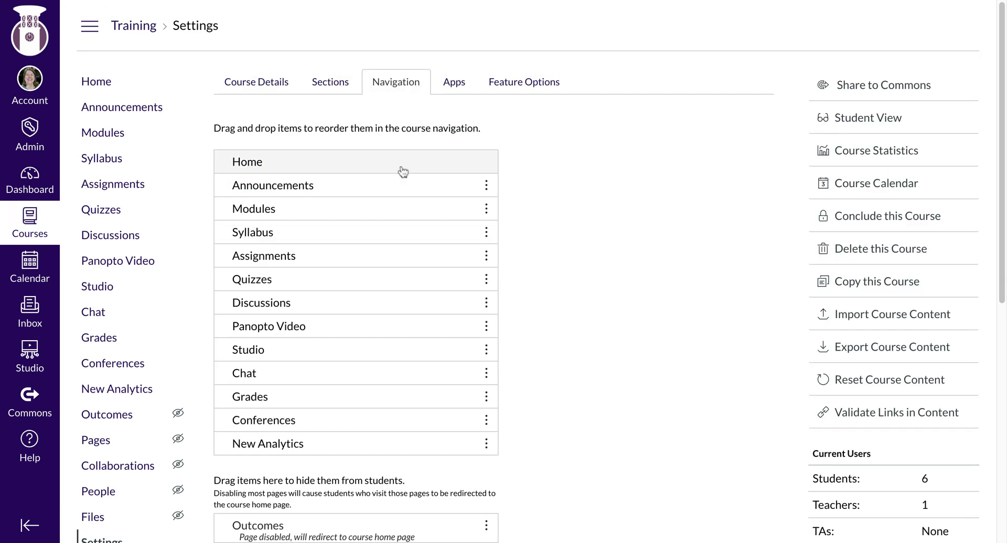
{"action": "left_click", "coordinate": [258, 83]}
- View the course's current grading scheme and start adding a new one under the managed grading schemes
{"action": "scroll", "coordinate": [279, 275], "scroll_direction": "down", "scroll_amount": 9}
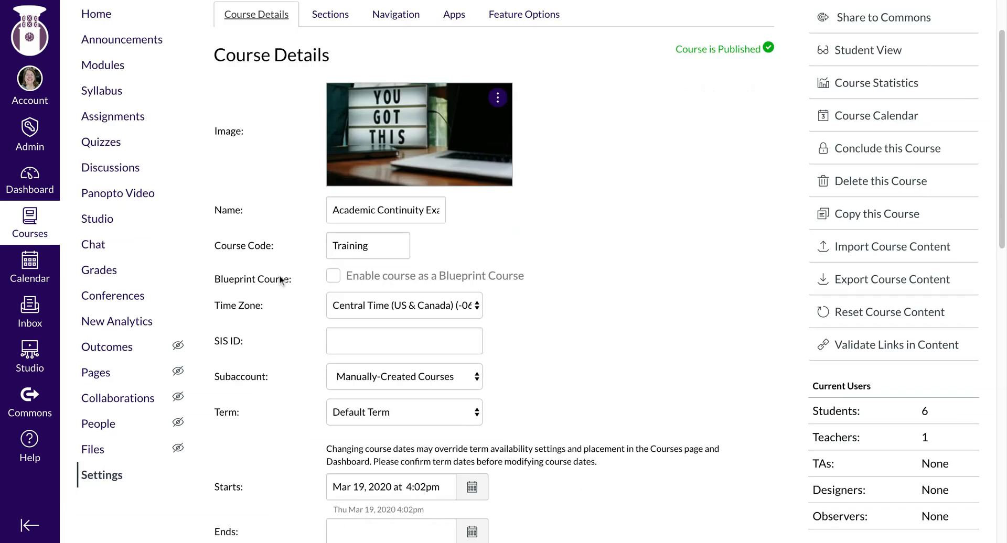
{"action": "scroll", "coordinate": [279, 275], "scroll_direction": "down", "scroll_amount": 5}
{"action": "scroll", "coordinate": [279, 274], "scroll_direction": "up", "scroll_amount": 1}
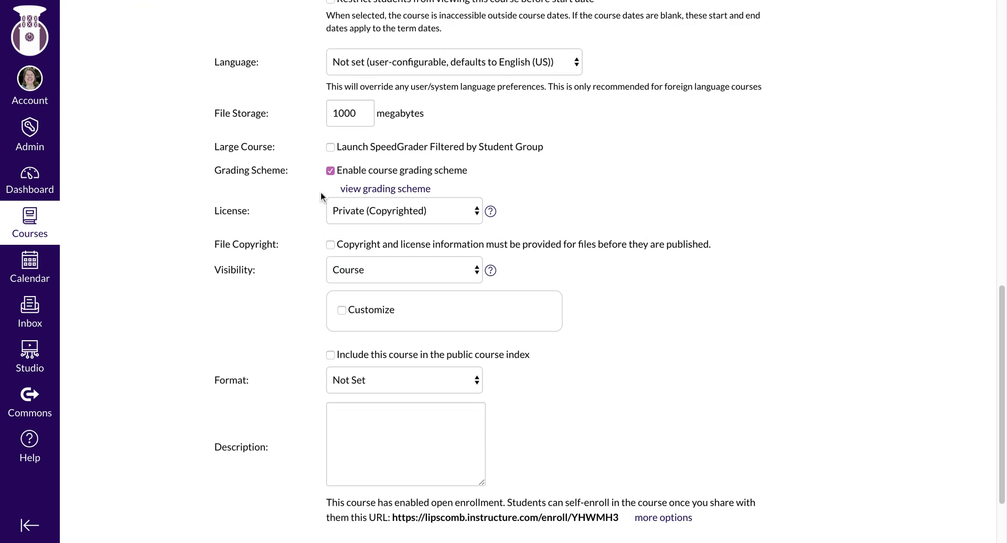
{"action": "left_click", "coordinate": [389, 190]}
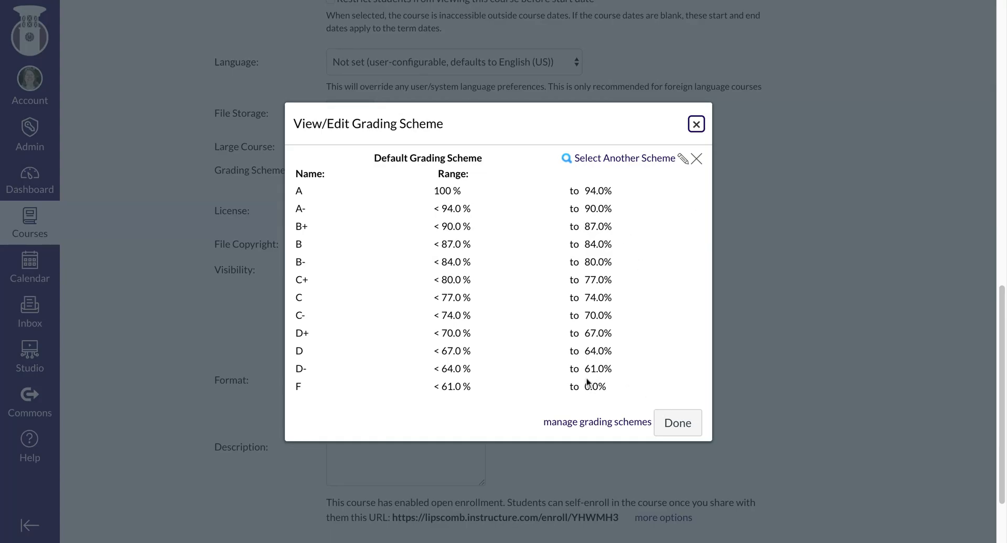
{"action": "left_click", "coordinate": [591, 427]}
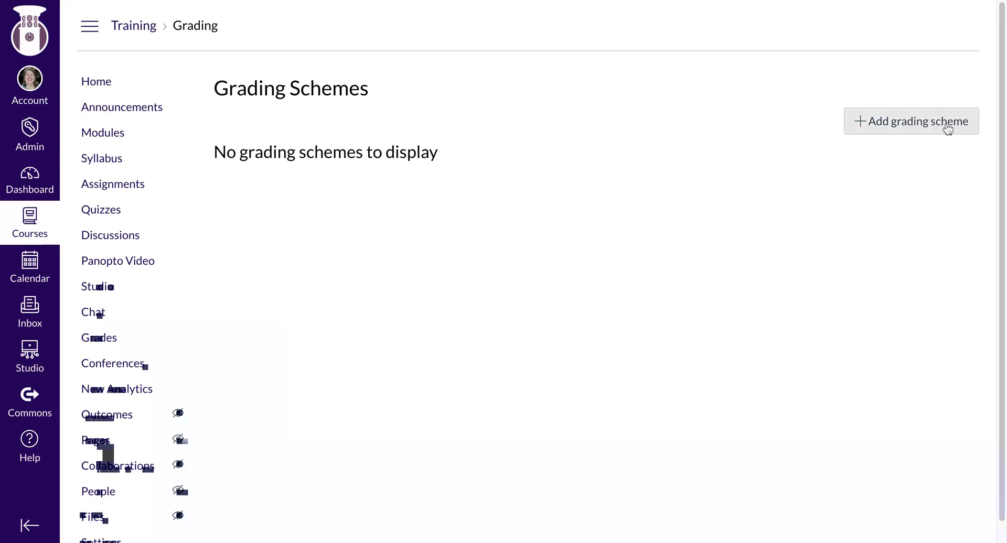
{"action": "left_click", "coordinate": [929, 122]}
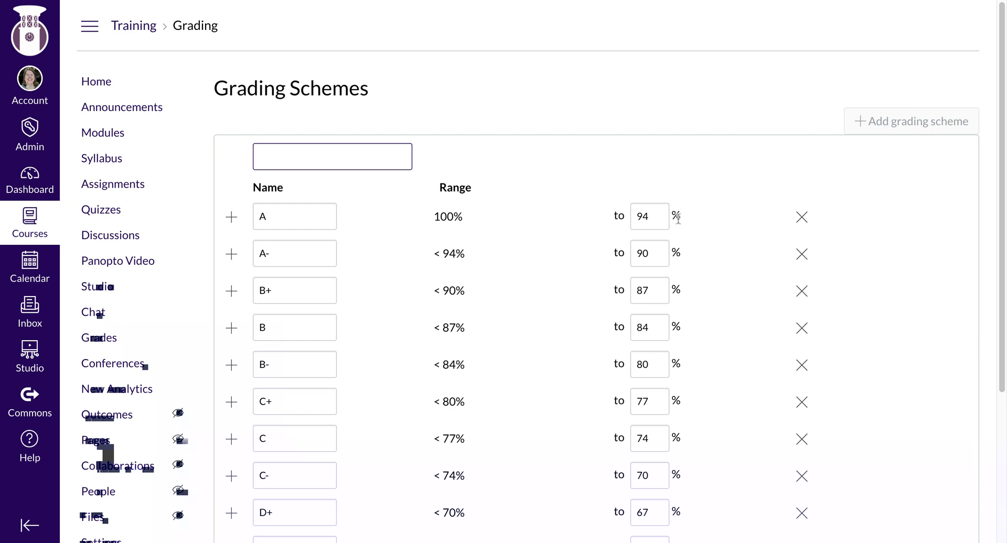
- Try to save the scheme as "Example Course" with lower limits A 90%, B 80%, C 70%, D 60% and F 50%
{"action": "left_click", "coordinate": [585, 13]}
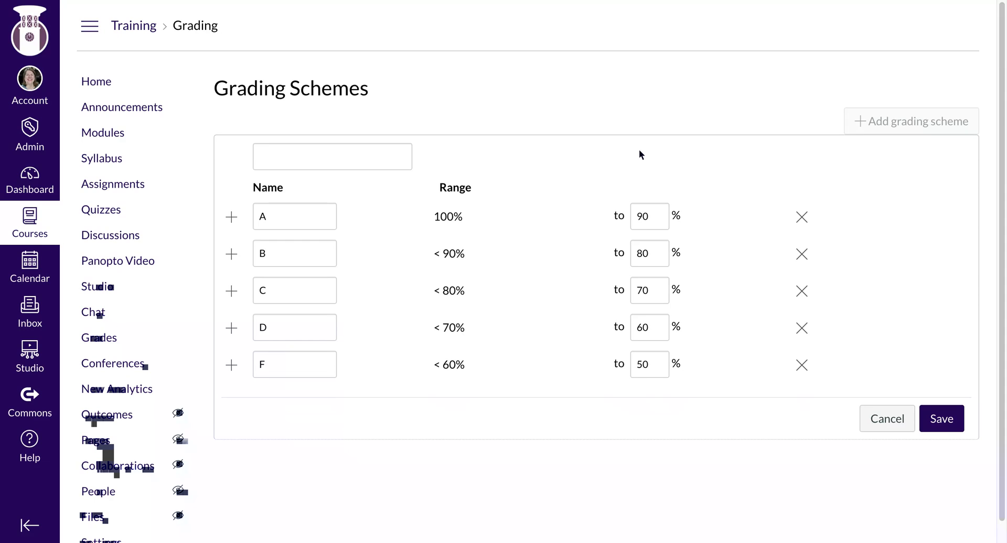
{"action": "left_click", "coordinate": [358, 151]}
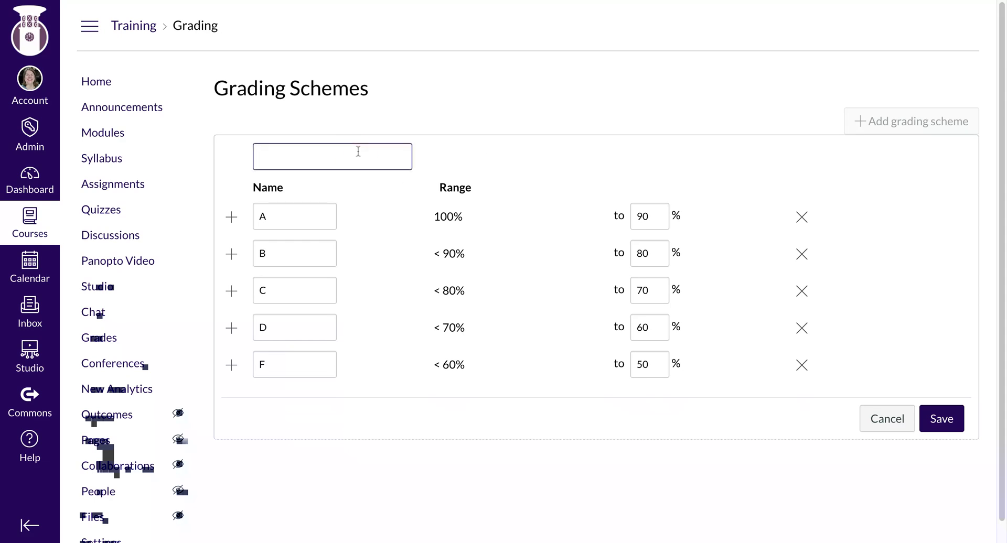
{"action": "type", "text": "Example Course"}
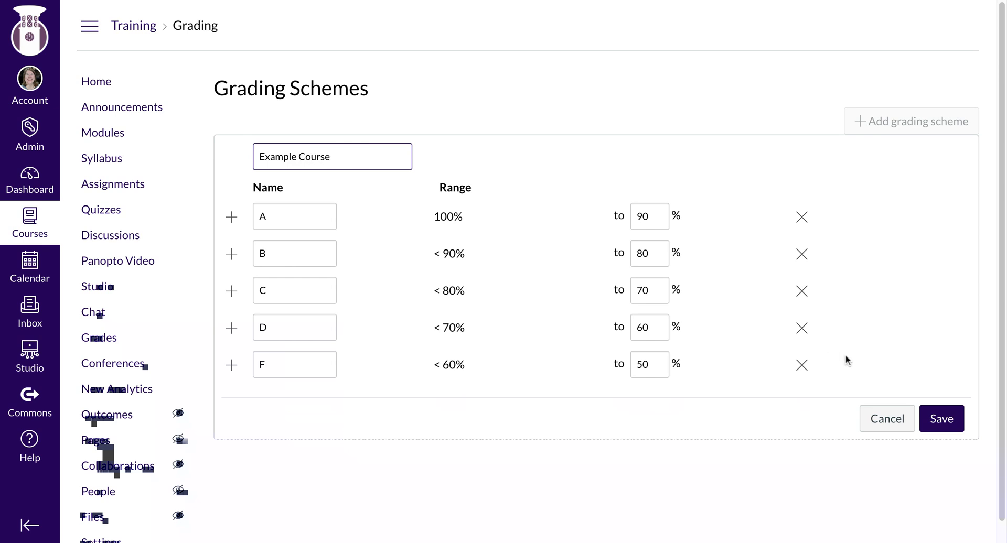
{"action": "left_click", "coordinate": [955, 418]}
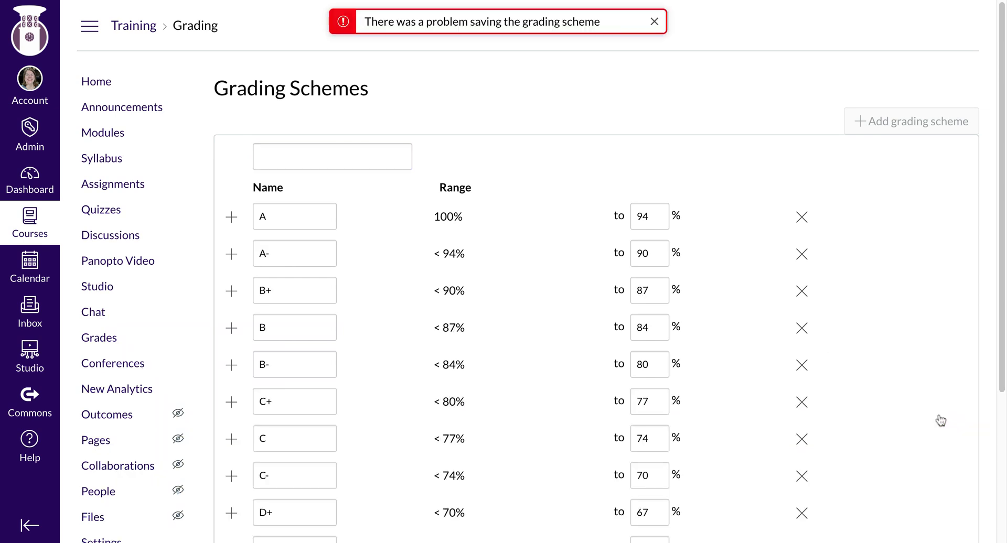
- Save the grading scheme "Example Course" with lower limits A 90%, B 80%, C 70%, D 60% and F 0%
{"action": "scroll", "coordinate": [467, 315], "scroll_direction": "down", "scroll_amount": 4}
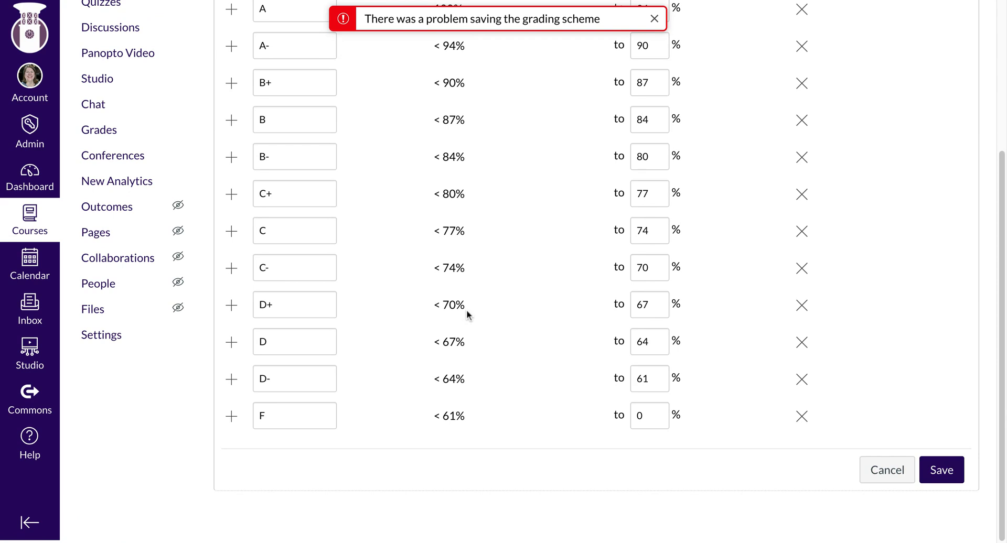
{"action": "scroll", "coordinate": [468, 315], "scroll_direction": "up", "scroll_amount": 4}
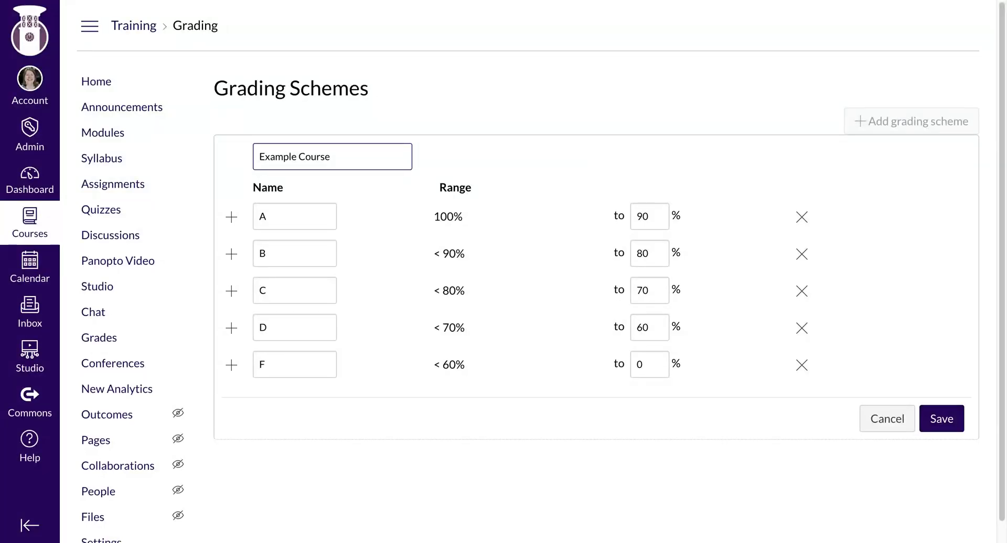
{"action": "left_click", "coordinate": [941, 419]}
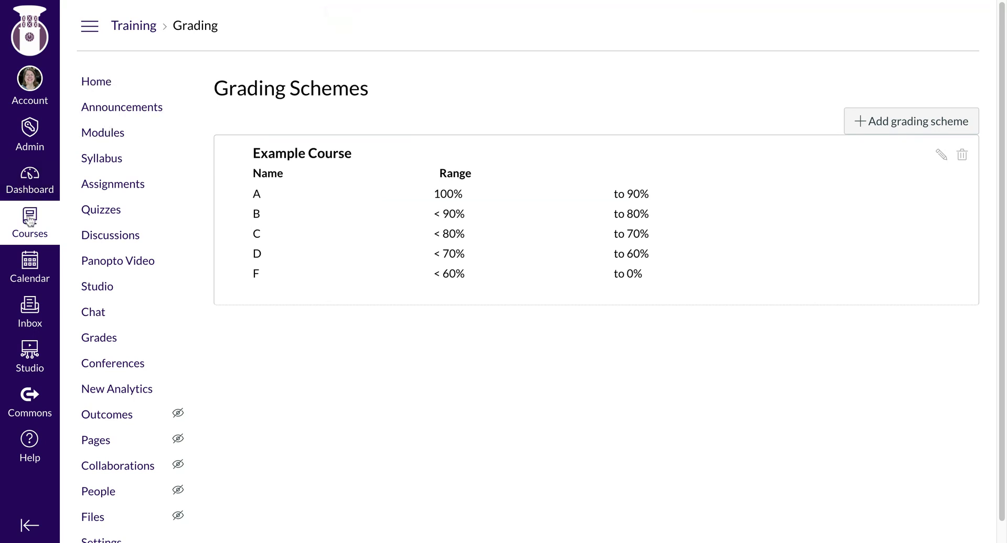
- Open Example Quiz for grading from the dashboard's to-do list and review the first student's answers through Question 4
{"action": "left_click", "coordinate": [32, 184]}
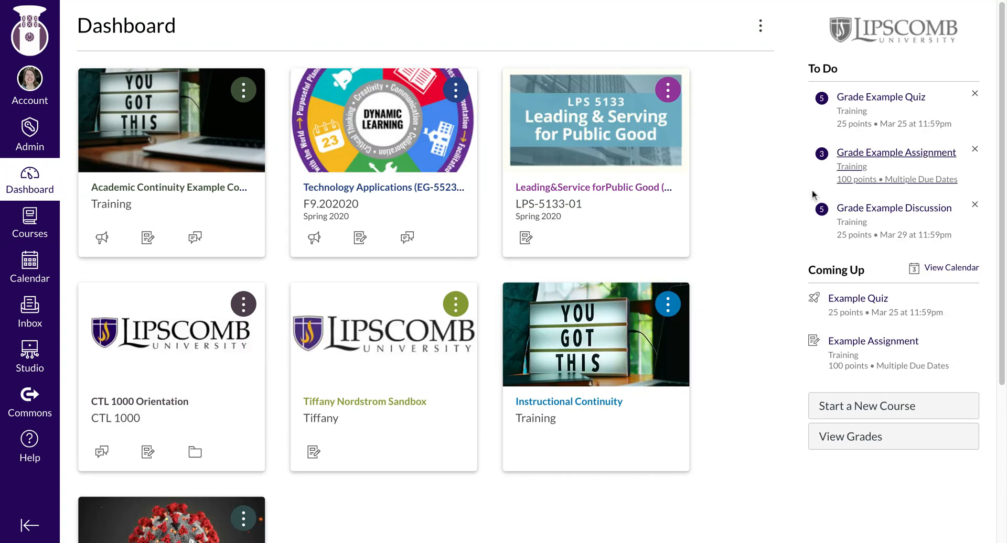
{"action": "left_click", "coordinate": [882, 103]}
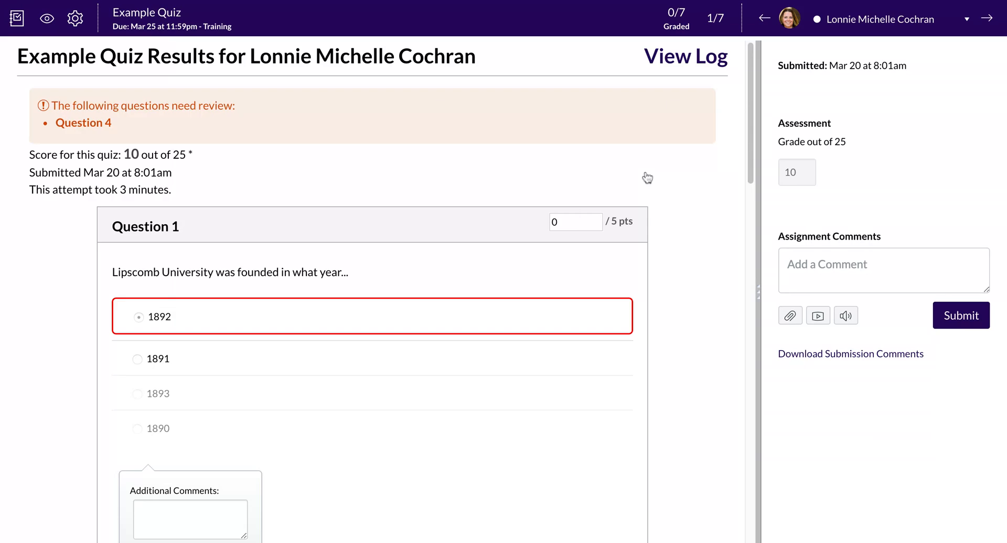
{"action": "scroll", "coordinate": [427, 220], "scroll_direction": "down", "scroll_amount": 2}
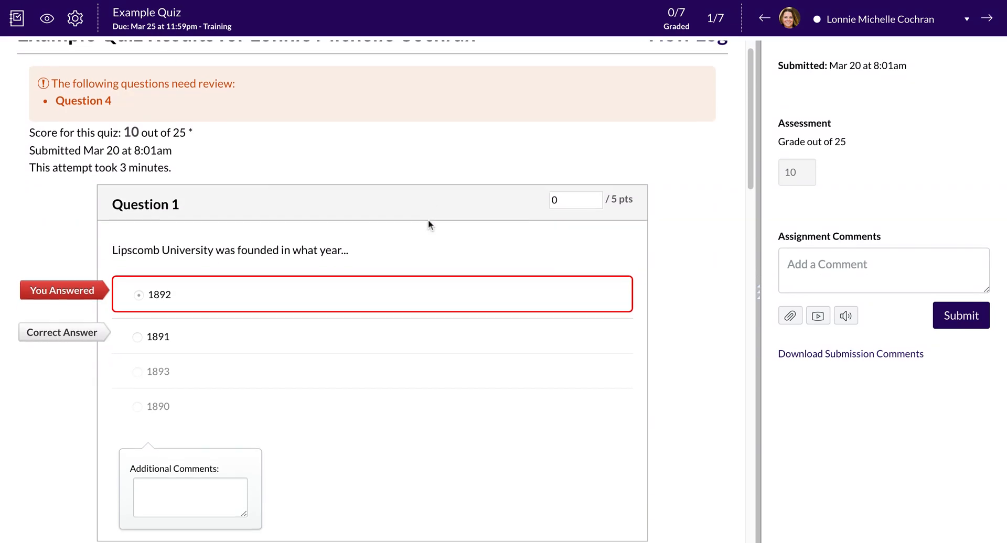
{"action": "scroll", "coordinate": [427, 223], "scroll_direction": "down", "scroll_amount": 10}
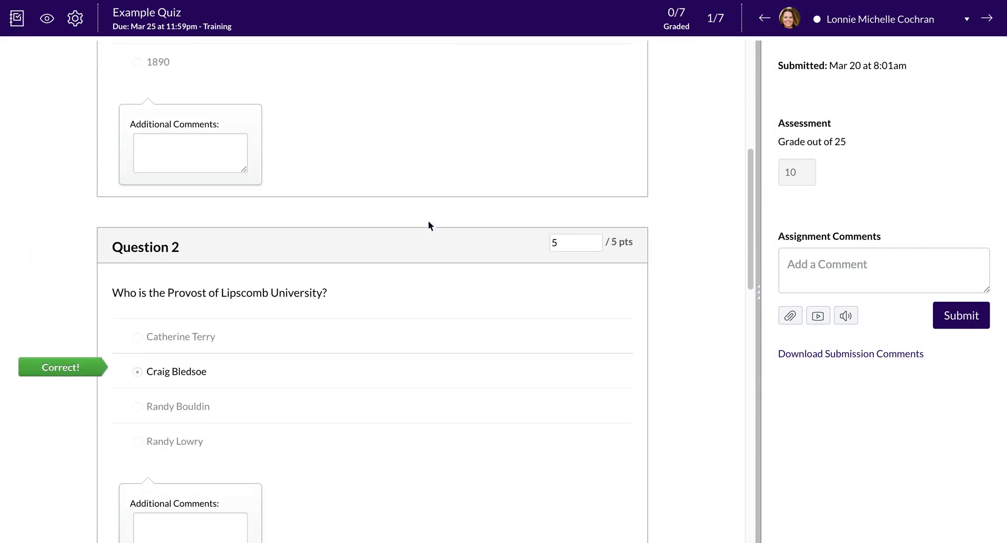
{"action": "scroll", "coordinate": [430, 225], "scroll_direction": "down", "scroll_amount": 12}
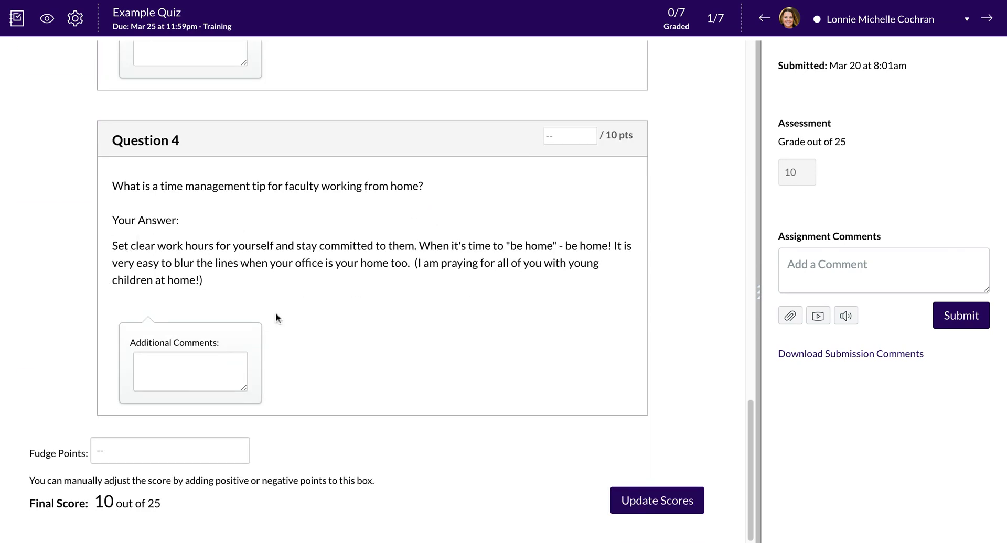
- Grade Question 4 with 10 points and the comment "Excellent choice", and update the quiz scores
{"action": "left_click", "coordinate": [189, 378]}
{"action": "type", "text": "Excellent choice"}
{"action": "left_click", "coordinate": [561, 135]}
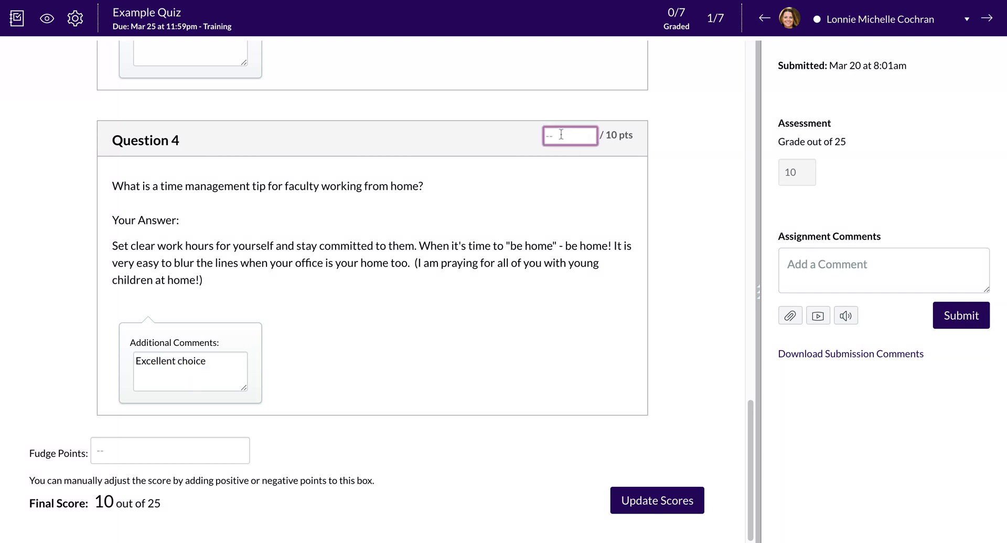
{"action": "type", "text": "20"}
{"action": "left_click", "coordinate": [363, 450]}
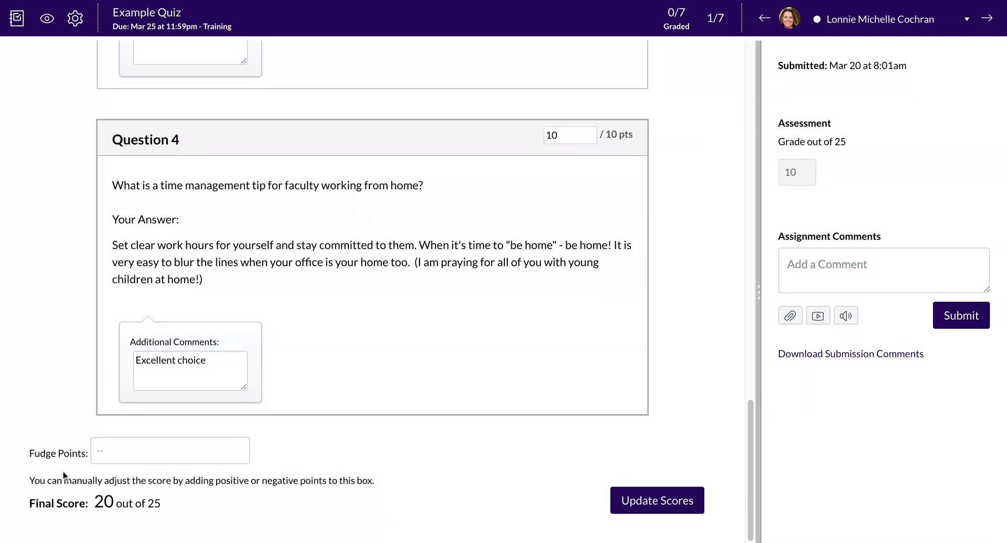
{"action": "left_click", "coordinate": [665, 500]}
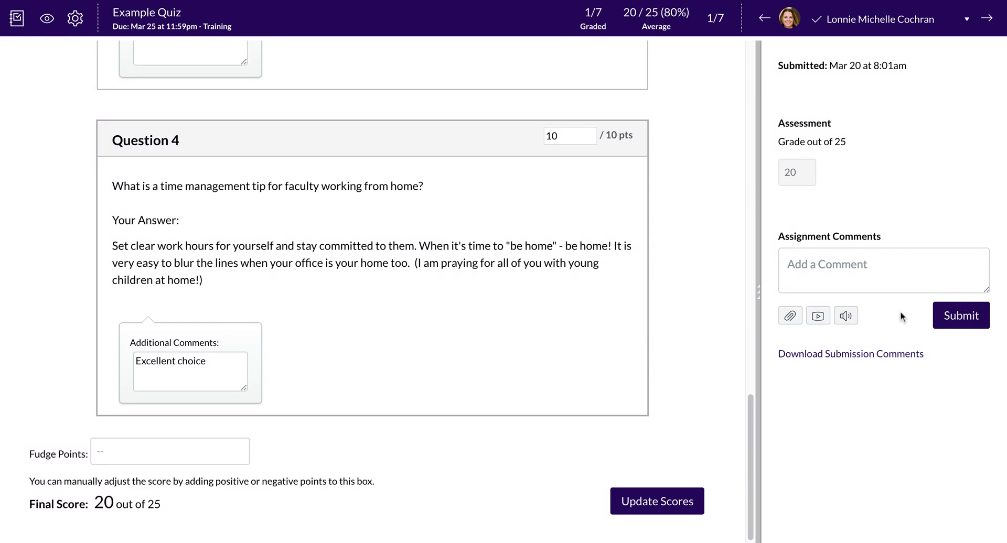
- Return to the gradebook and check the graded student's quiz score, total and the warning on the total
{"action": "left_click", "coordinate": [18, 22]}
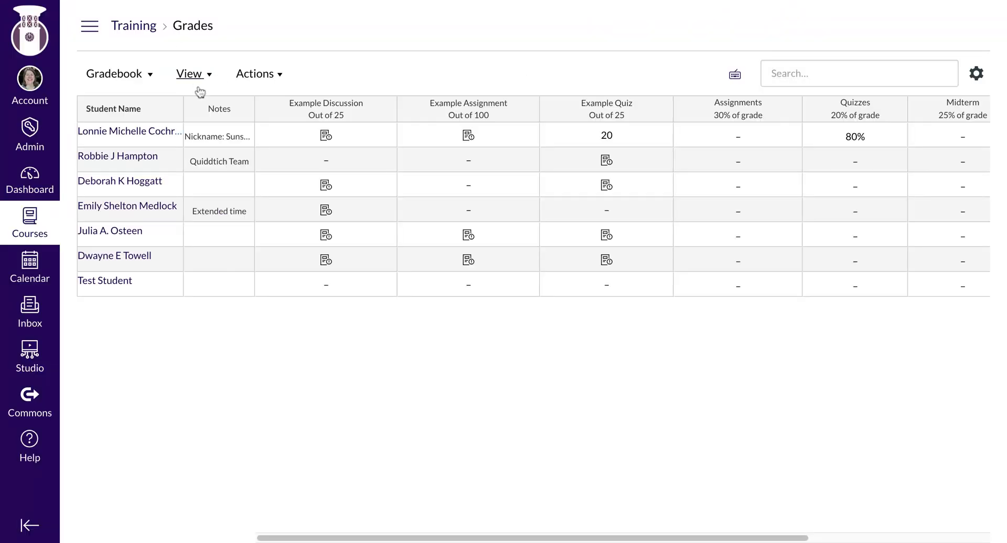
{"action": "scroll", "coordinate": [601, 140], "scroll_direction": "right", "scroll_amount": 5}
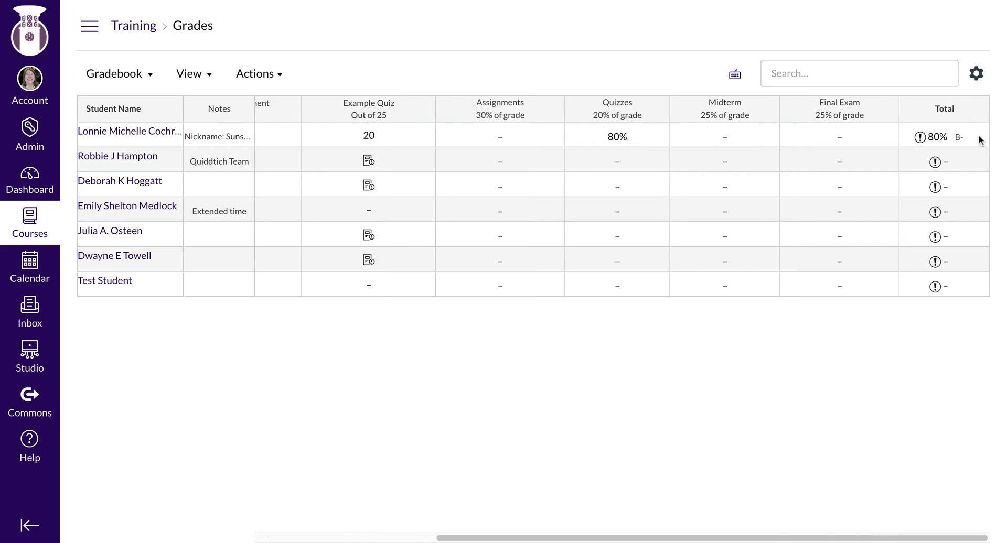
{"action": "left_click", "coordinate": [921, 137]}
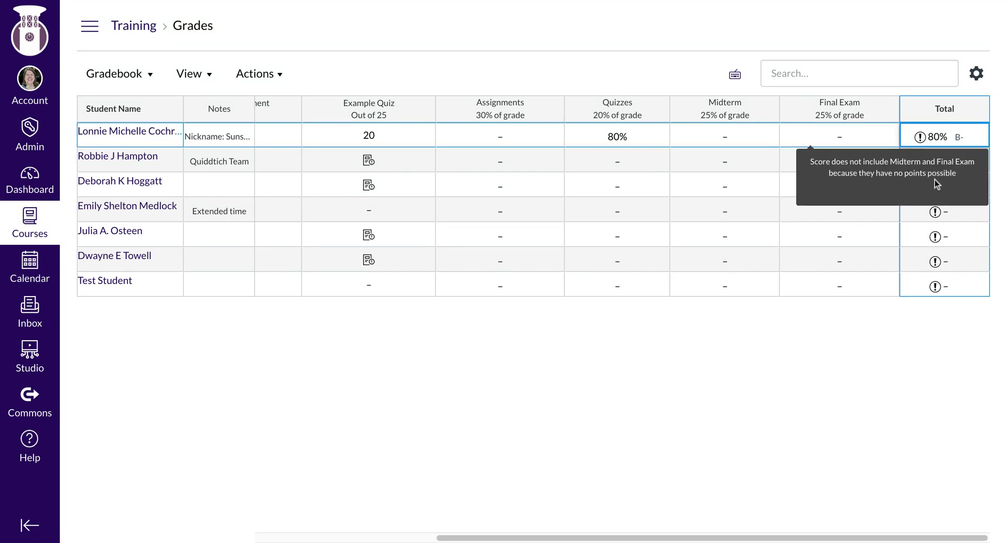
{"action": "left_click", "coordinate": [919, 138]}
{"action": "left_click", "coordinate": [671, 71]}
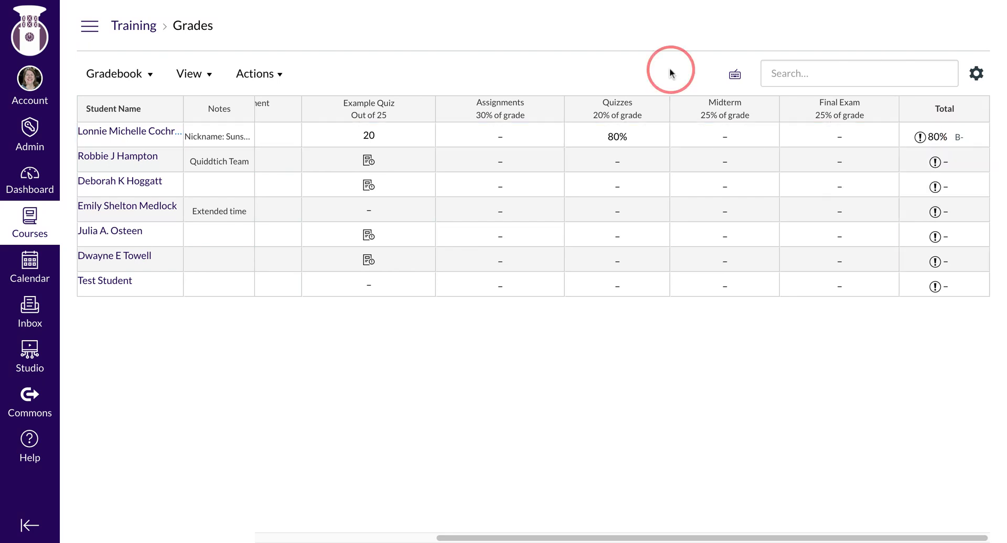